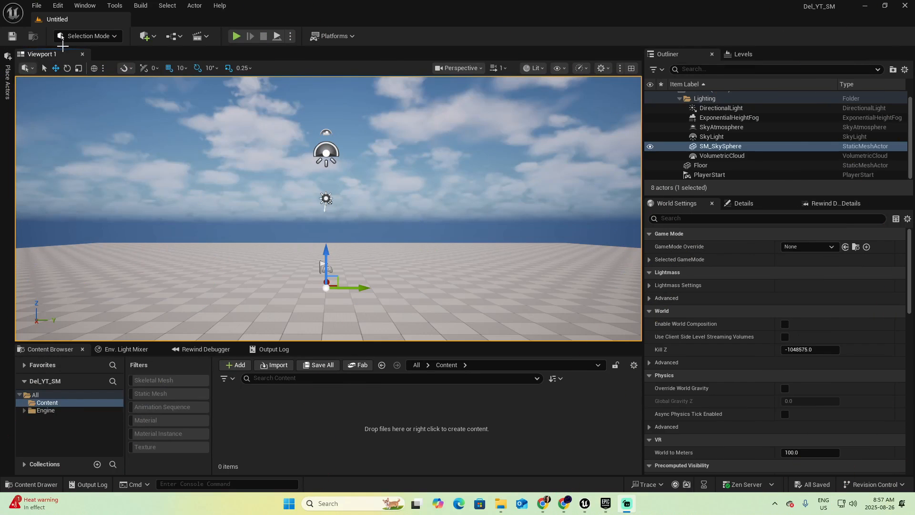
Find the "modeling" plugins and enable the Static Mesh Editor Modeling Mode plugin
left_click(57, 5)
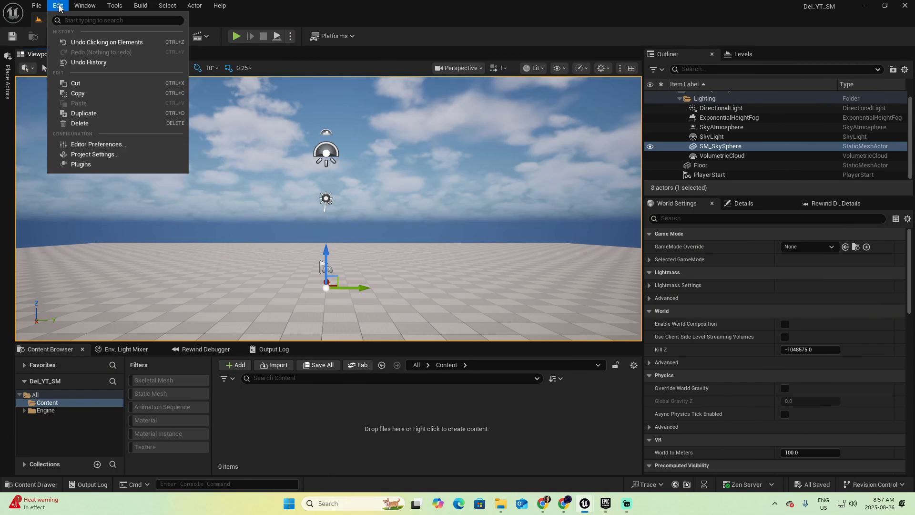
left_click(109, 167)
type("modellin")
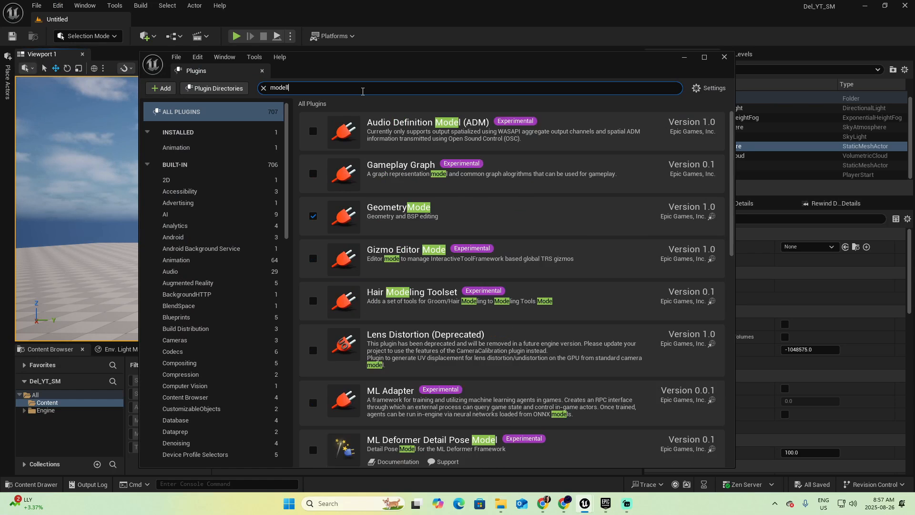
key("BackSpace")
key("BackSpace")
type("ing")
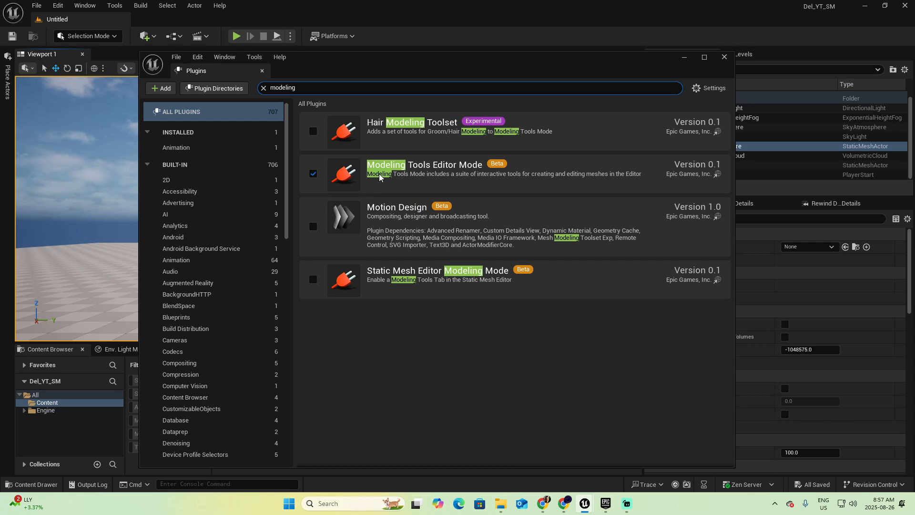
left_click(313, 279)
left_click(529, 281)
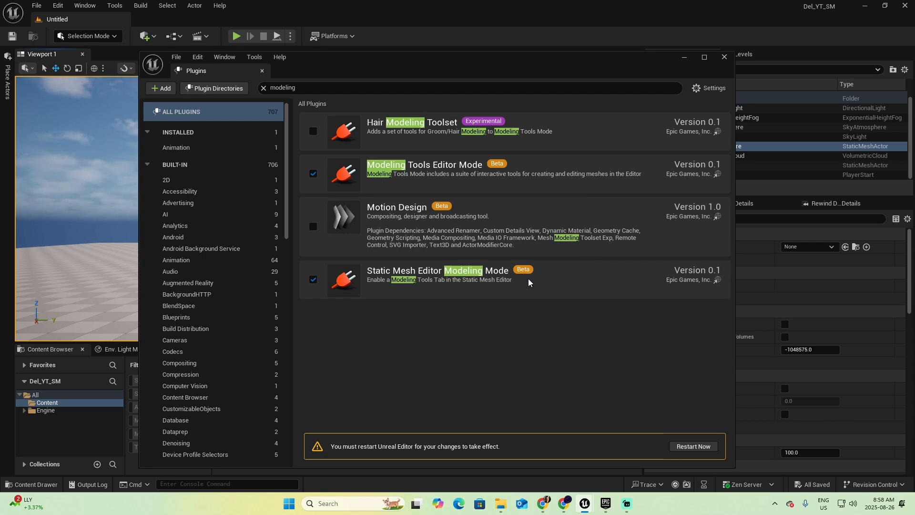
Look up the UVEditor plugin with the search "uv edi", and restart the editor to apply the plugin changes
left_click(286, 89)
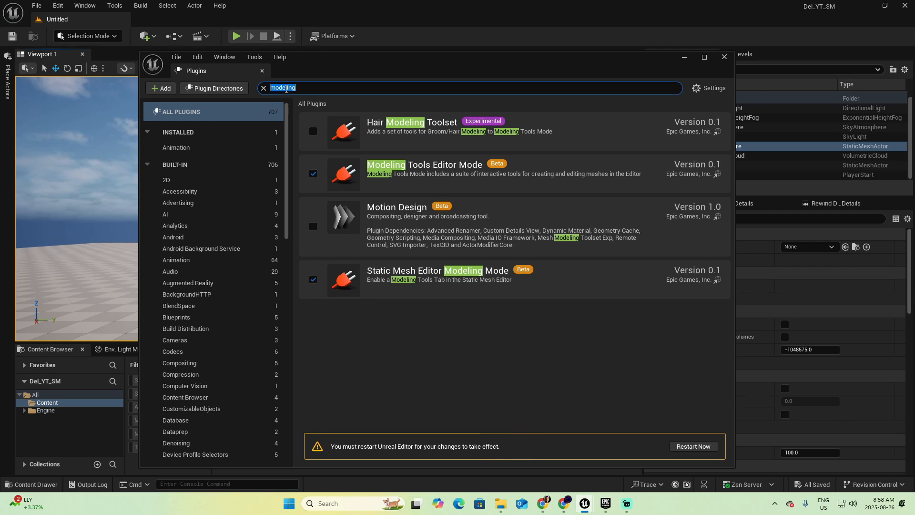
type("uv edi")
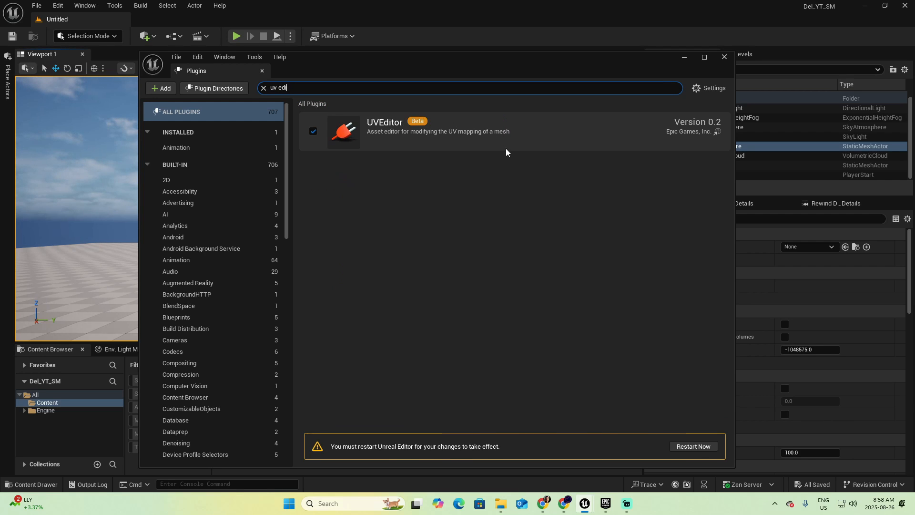
left_click(694, 446)
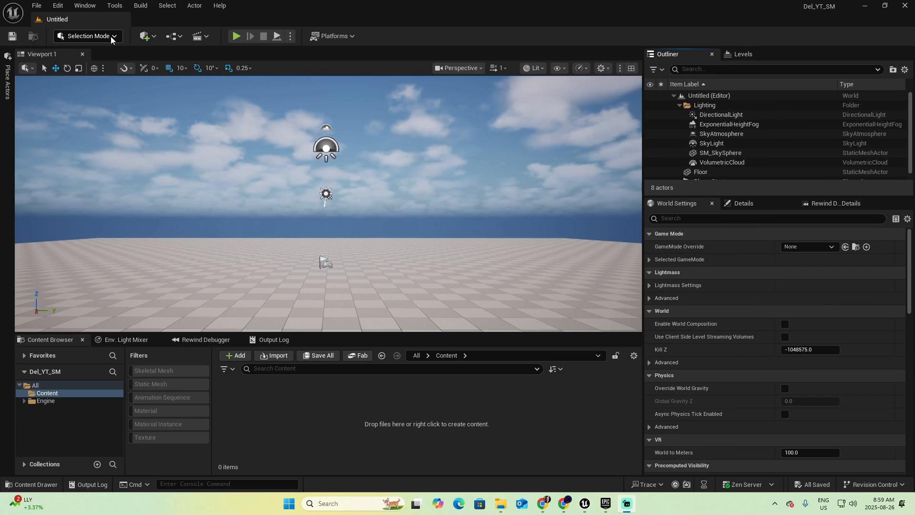
Switch to Brush Editing mode and list the Geometry actors available for placing
left_click(110, 37)
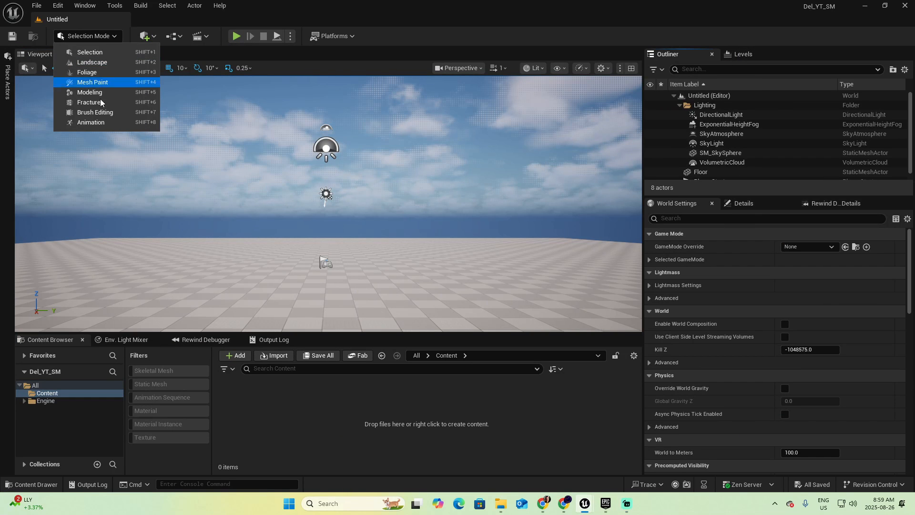
left_click(102, 112)
left_click(8, 85)
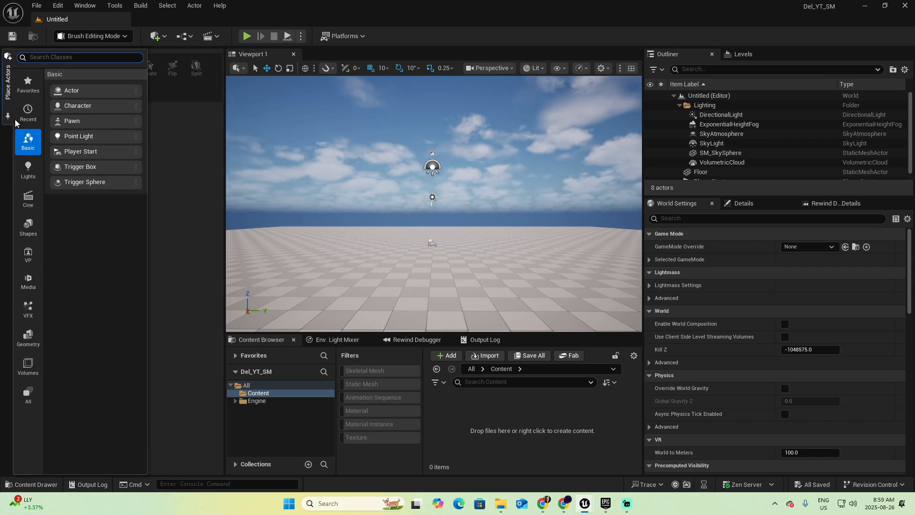
left_click(31, 343)
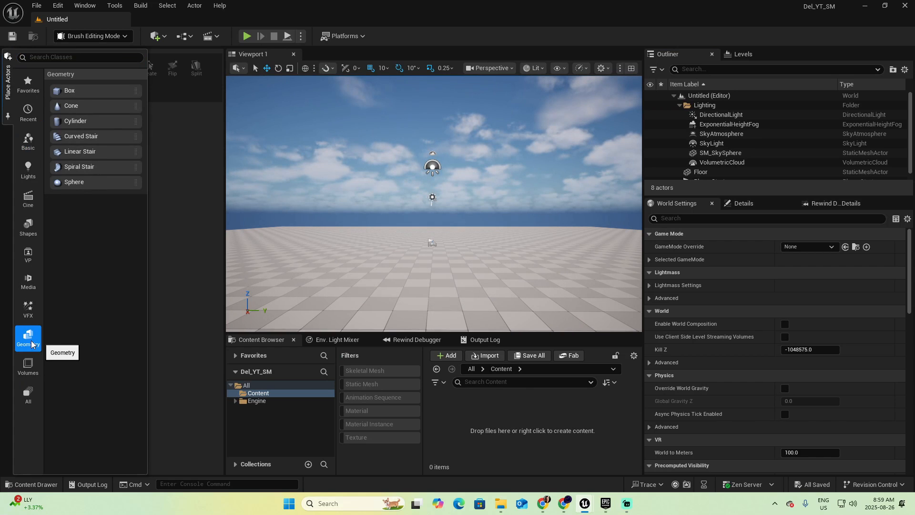
mouse_move(72, 91)
left_mouse_down()
mouse_move(377, 190)
mouse_move(392, 242)
mouse_move(377, 246)
left_mouse_up()
mouse_move(377, 246)
right_mouse_down()
mouse_move(326, 286)
mouse_move(300, 285)
right_mouse_up()
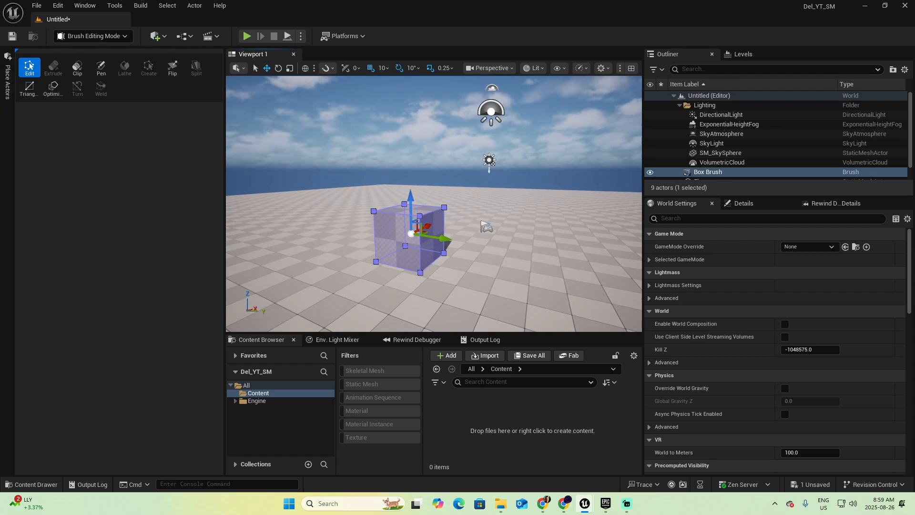
left_click(432, 251)
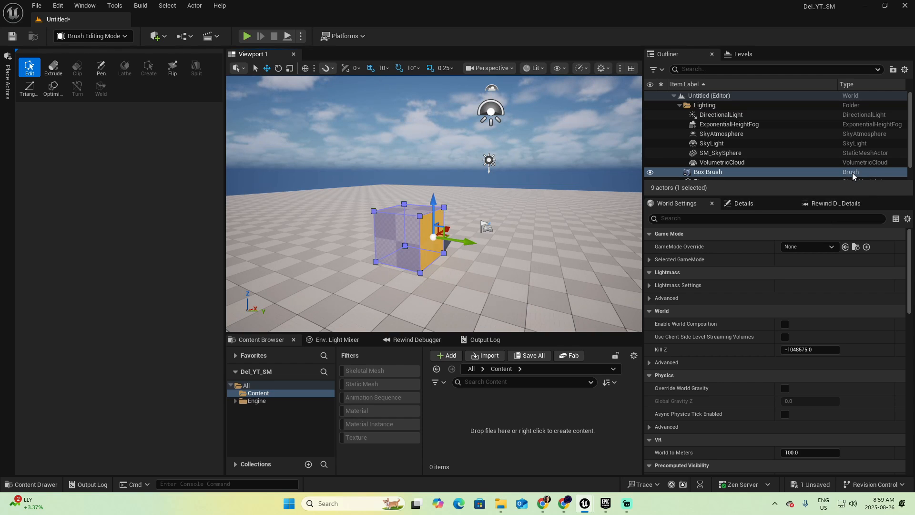
mouse_move(472, 242)
left_mouse_down()
mouse_move(553, 267)
mouse_move(537, 258)
left_mouse_up()
key("ctrl+z")
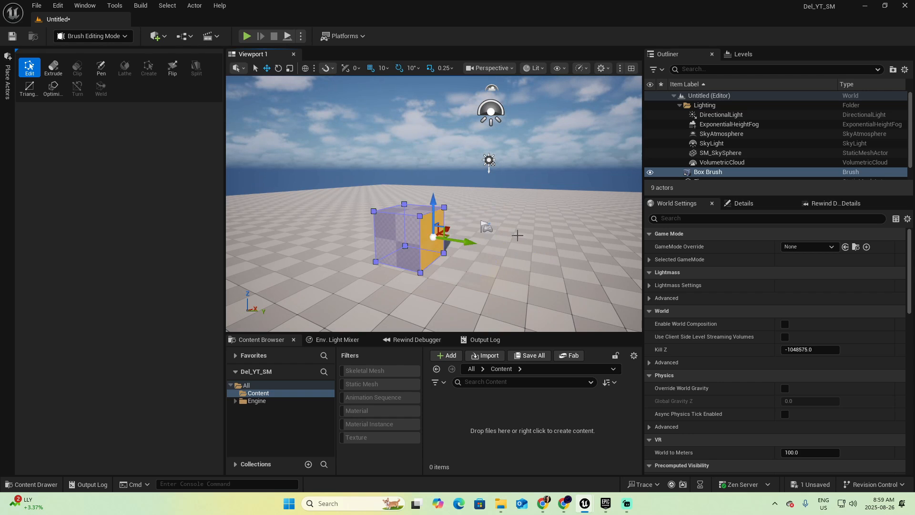
key("ctrl+z")
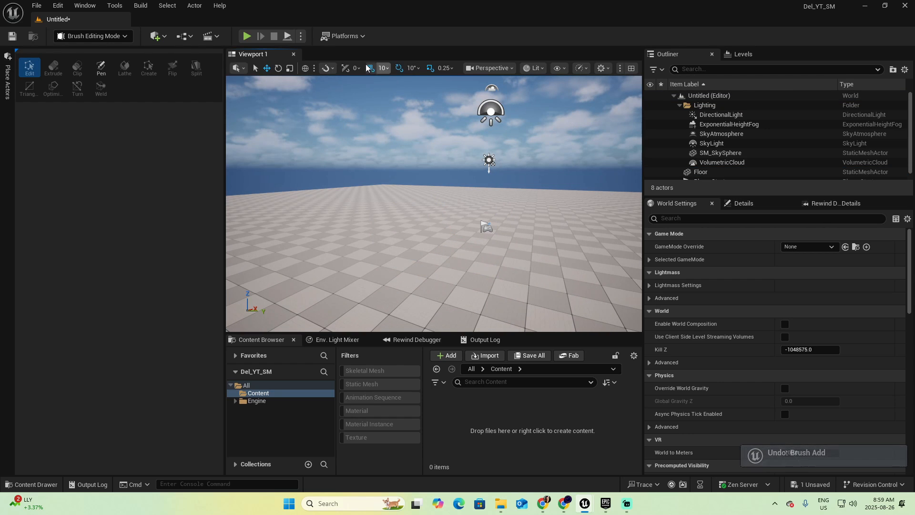
Set the position grid snap to 100 and place a Geometry box brush on the floor
left_click(388, 69)
left_click(402, 134)
left_click(8, 78)
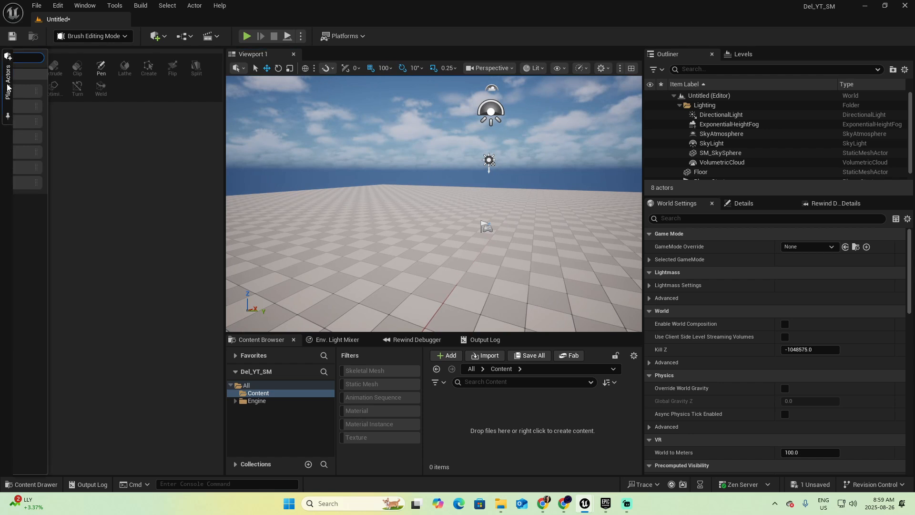
mouse_move(106, 111)
left_mouse_down()
mouse_move(388, 245)
mouse_move(382, 238)
left_mouse_up()
scroll(369, 249, "down", 4)
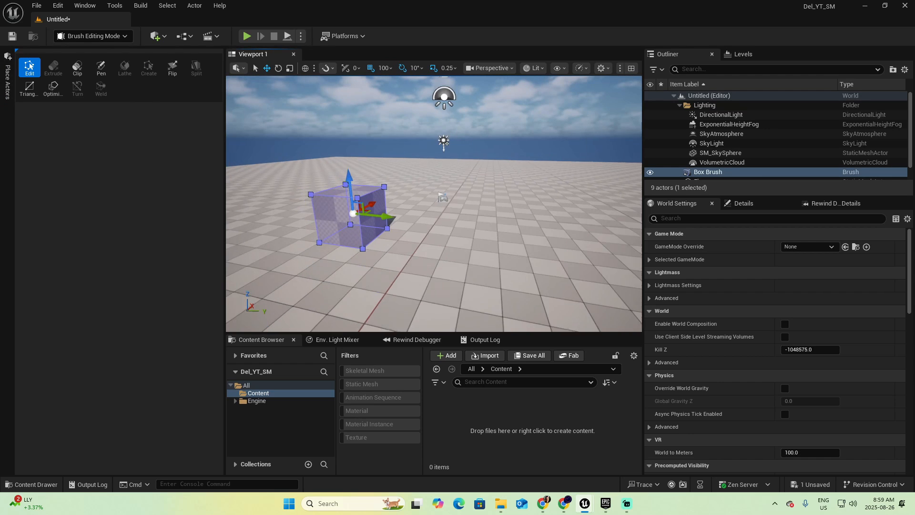
left_click(372, 226)
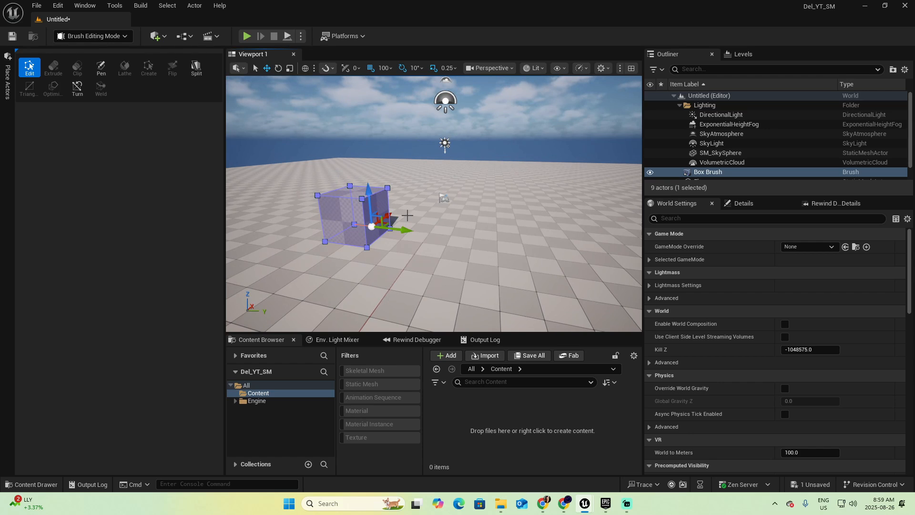
left_click_drag(405, 230, 435, 240)
key("ctrl+z")
Enlarge the box brush by moving two of its side faces outward in grid-snapped steps
left_click(375, 217)
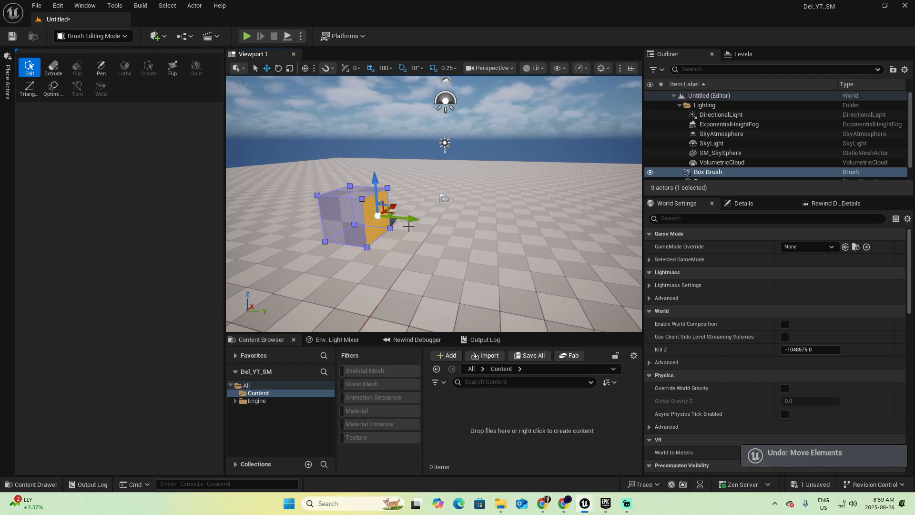
left_click_drag(420, 229, 517, 237)
key("d")
right_click_drag(440, 217, 281, 217)
left_click(426, 206)
left_click_drag(454, 206, 481, 209)
key("a")
right_click_drag(481, 210, 605, 208)
right_click_drag(500, 227, 494, 252)
key("s")
key("d")
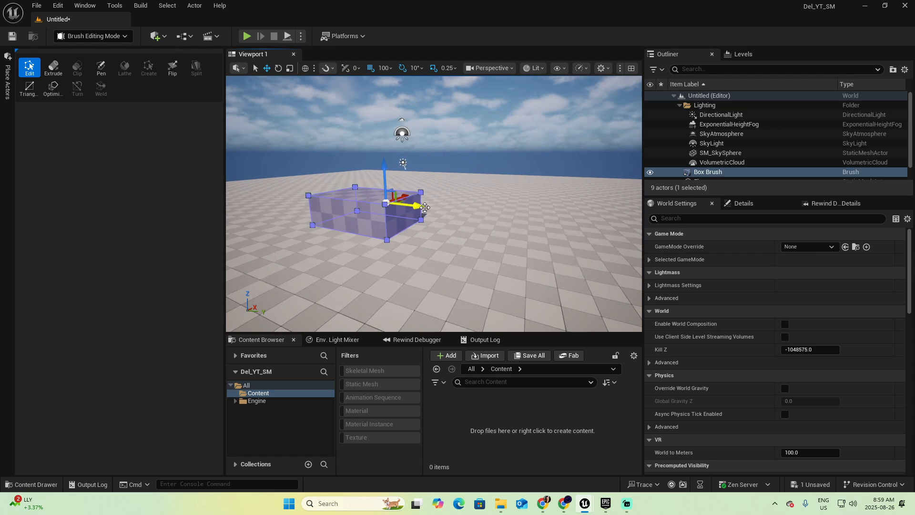
Duplicate the enlarged box brush along its Y axis and leave the copy standing apart from the original
mouse_move(416, 206)
left_mouse_down("alt")
mouse_move(428, 231)
mouse_move(568, 260)
left_mouse_up("alt")
key("d")
mouse_move(569, 259)
right_mouse_down()
mouse_move(524, 273)
mouse_move(535, 270)
right_mouse_up()
key("s")
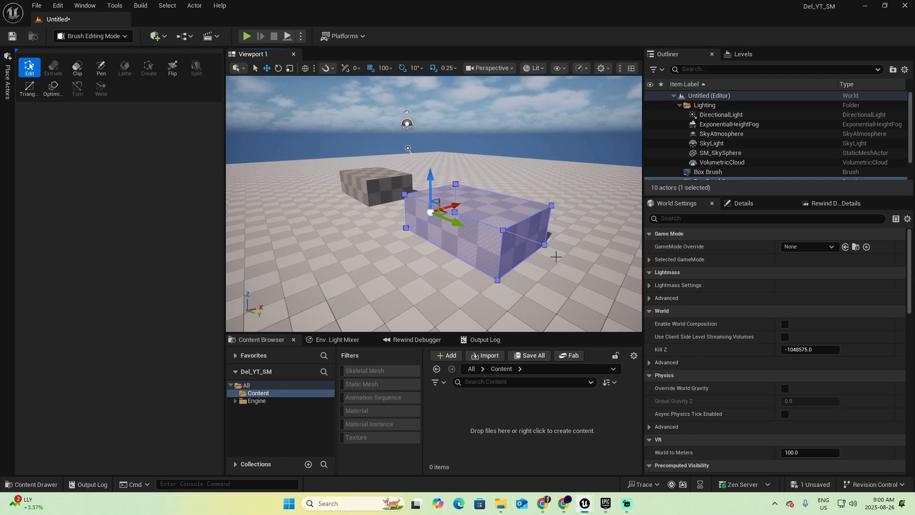
Switch back to Selection mode with the duplicated box brush still selected
left_click(106, 38)
left_click(90, 53)
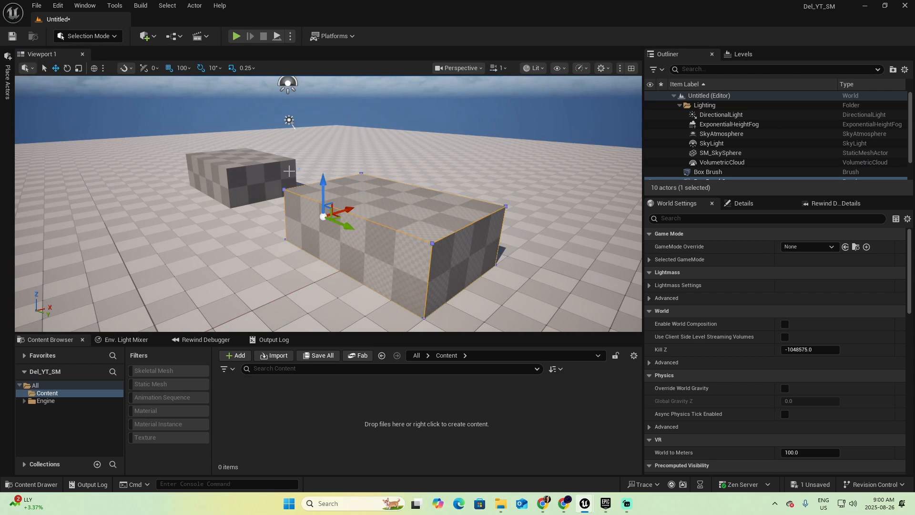
scroll(496, 235, "down", 1)
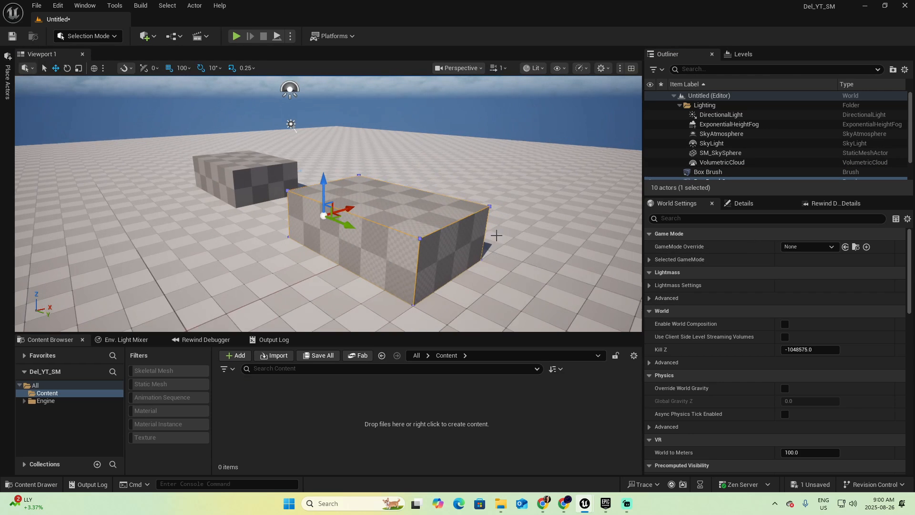
Show the details of Box Brush2 and expand the advanced options of its Brush Settings
scroll(810, 177, "down", 1)
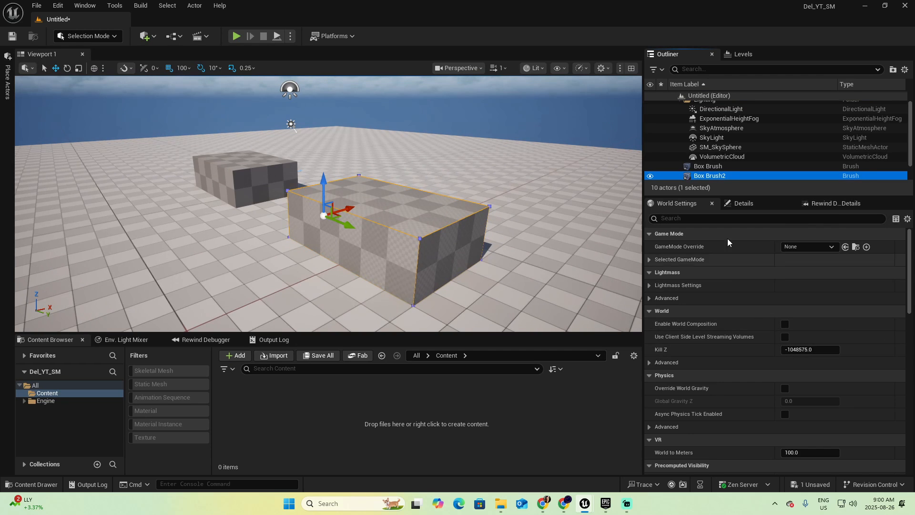
left_click(743, 203)
scroll(777, 362, "down", 3)
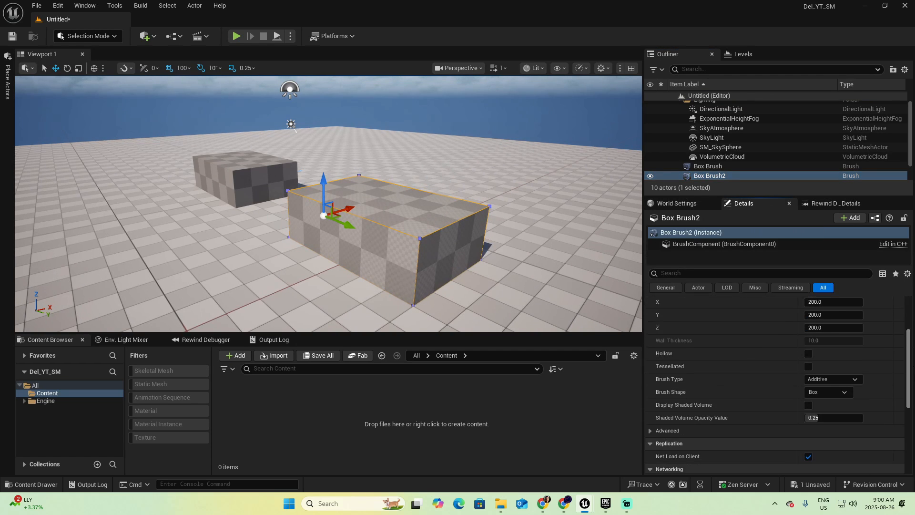
scroll(777, 384, "down", 4)
scroll(777, 384, "up", 5)
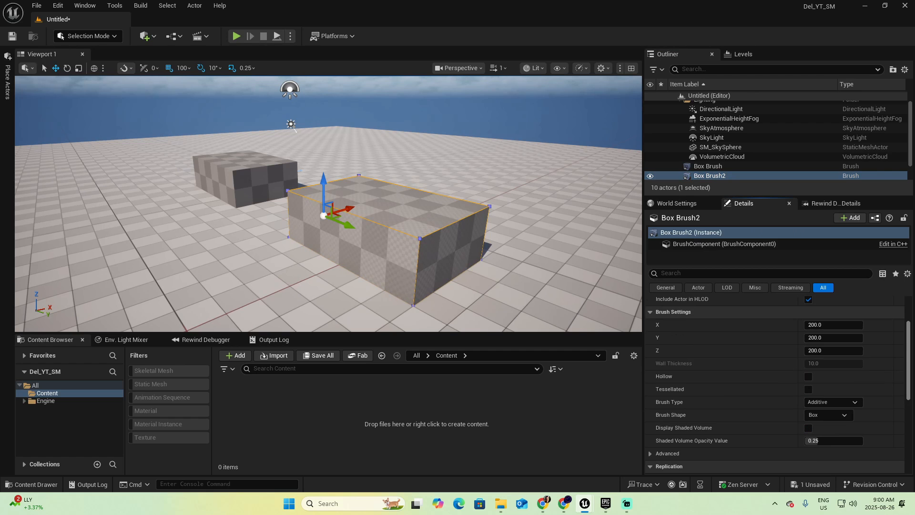
left_click(650, 454)
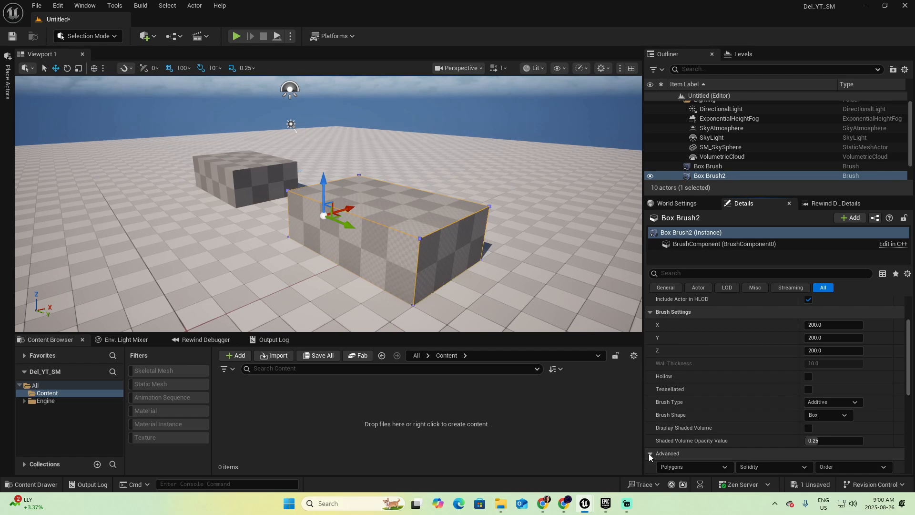
scroll(736, 408, "down", 2)
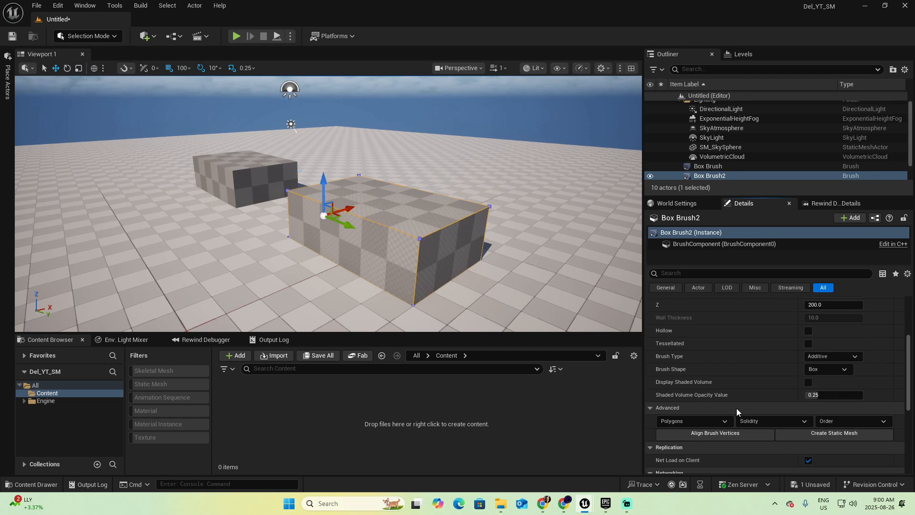
Start creating a static mesh from Box Brush2 and add a StaticMeshes folder under Content as its destination
left_click(824, 433)
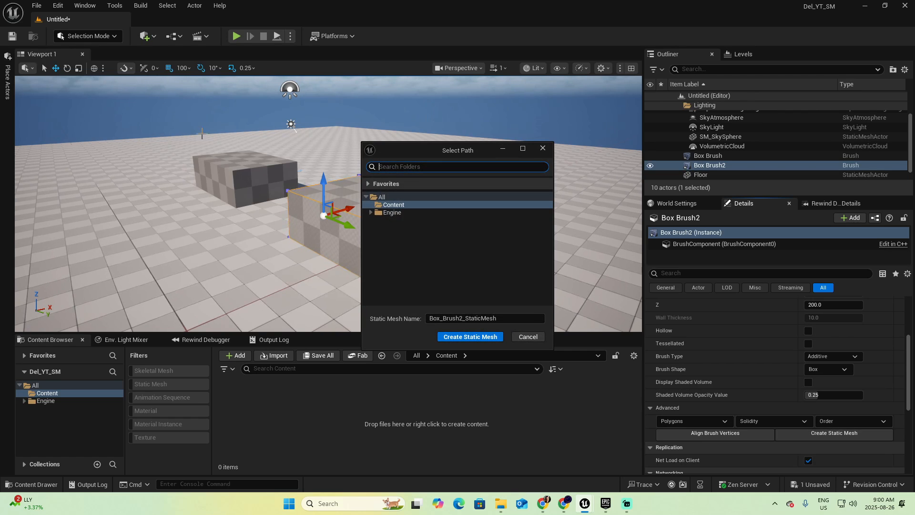
right_click(406, 206)
left_click(429, 215)
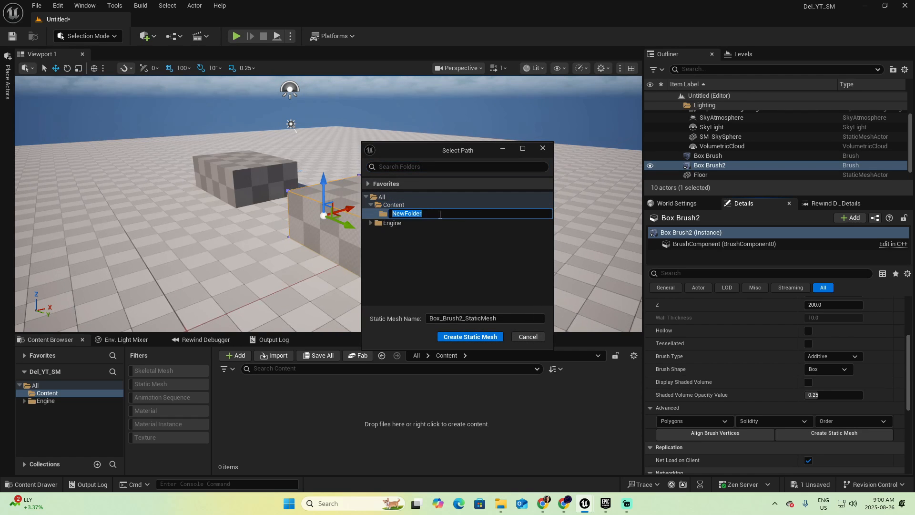
type("Stat")
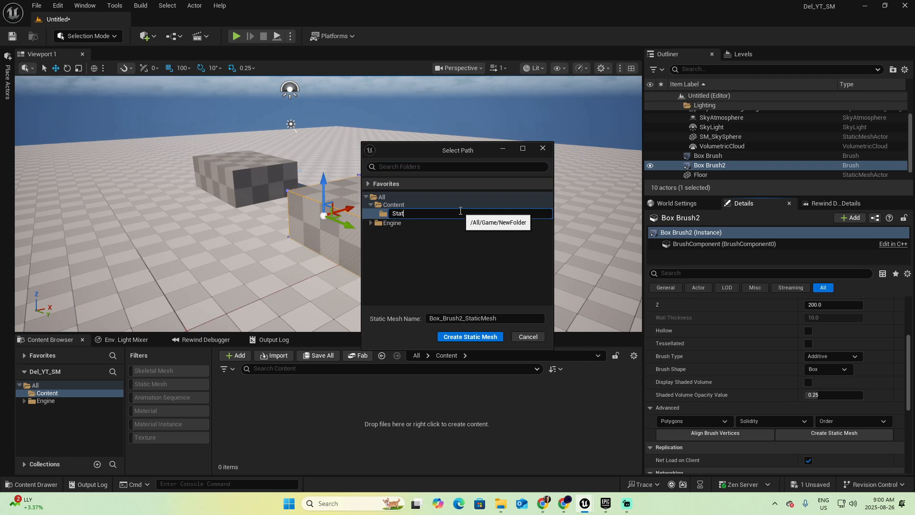
type("icMeshes")
key("Return")
Name the static mesh BOX_1 and create it in the StaticMeshes folder
left_click_drag(501, 318, 429, 318)
type("BOX")
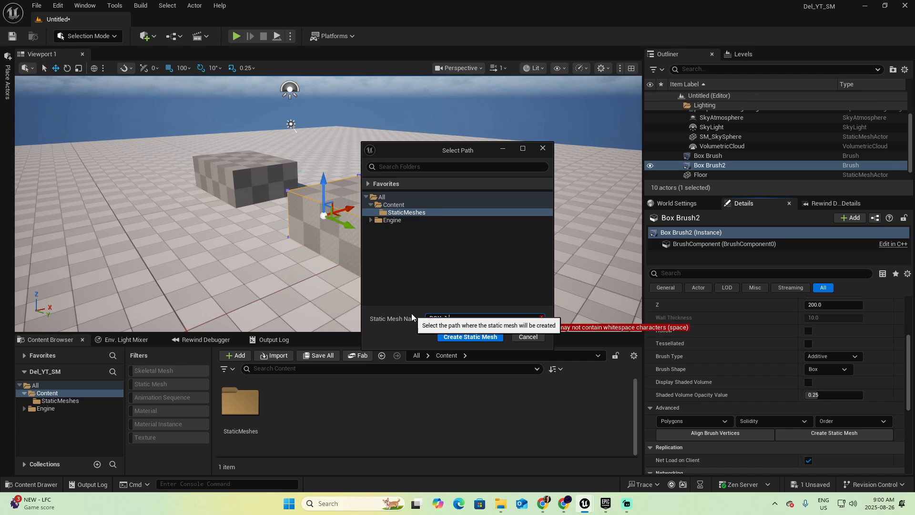
type("_1")
left_click(467, 338)
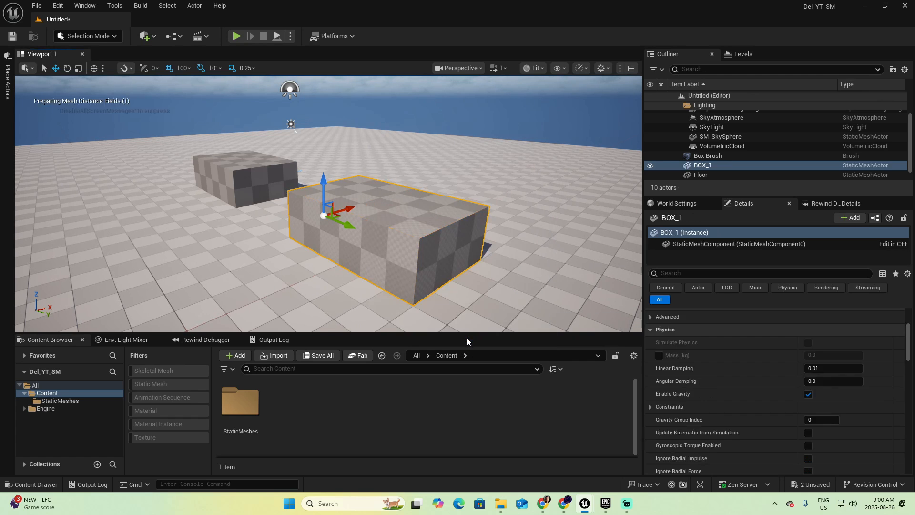
Check the BOX_1 asset in the StaticMeshes folder and view the converted box from another side in the level
left_click(55, 401)
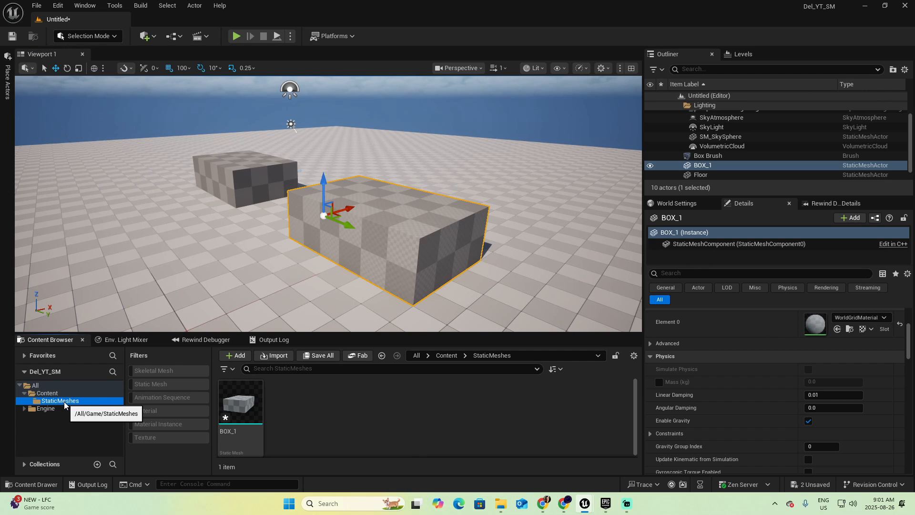
mouse_move(241, 398)
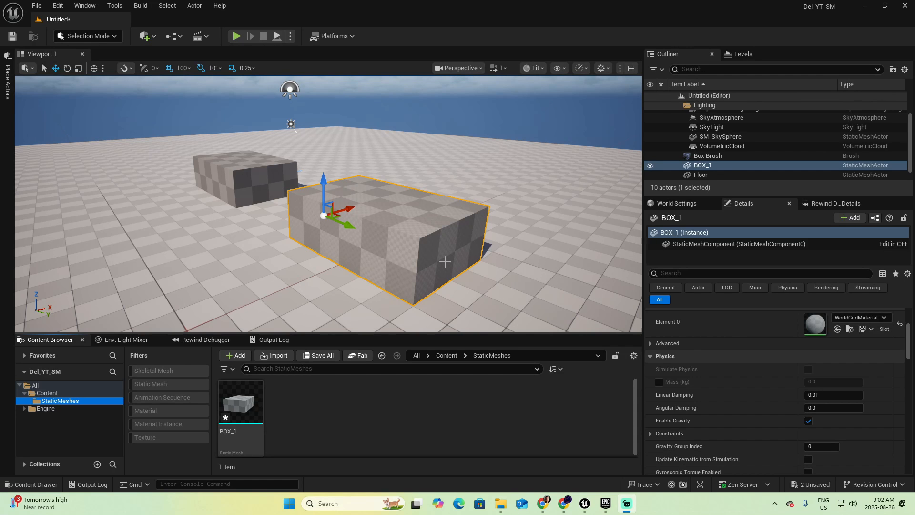
right_click_drag(441, 270, 505, 268)
key("a")
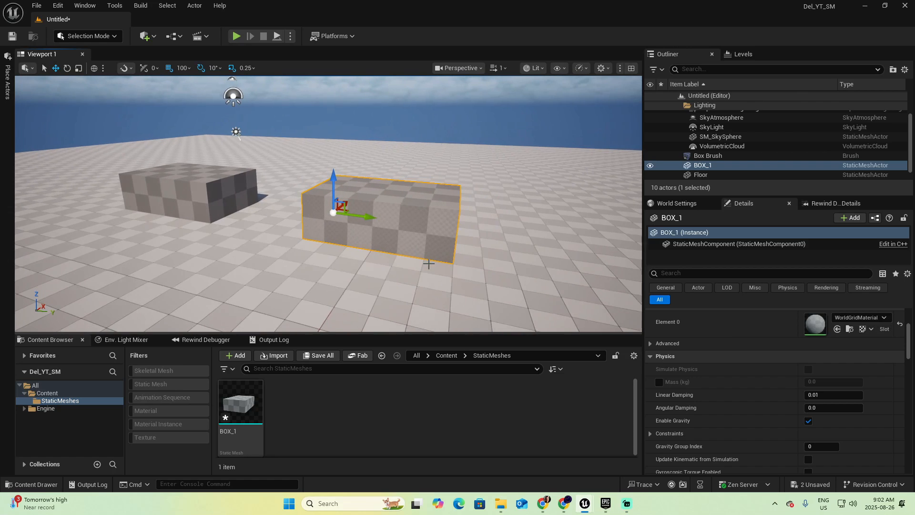
Select the BOX_1 static mesh in the level and switch the editor to Modeling mode
left_click(201, 193)
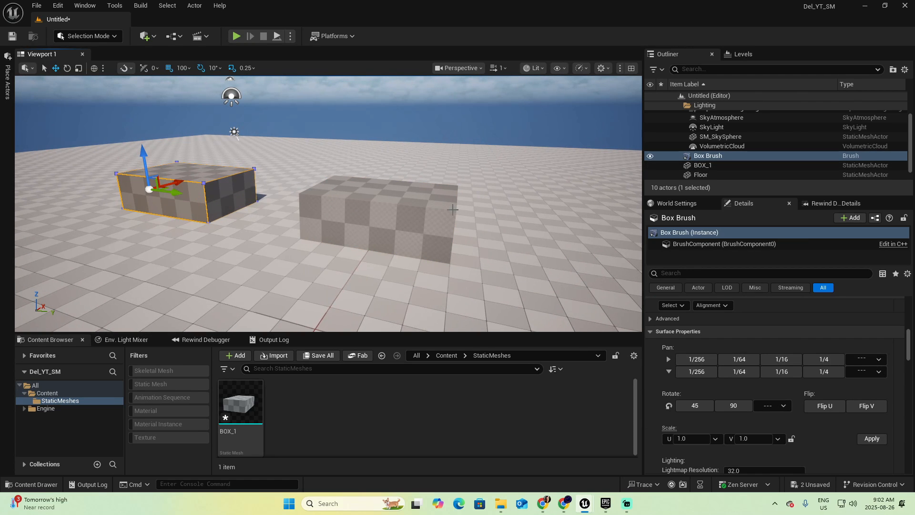
left_click(701, 165)
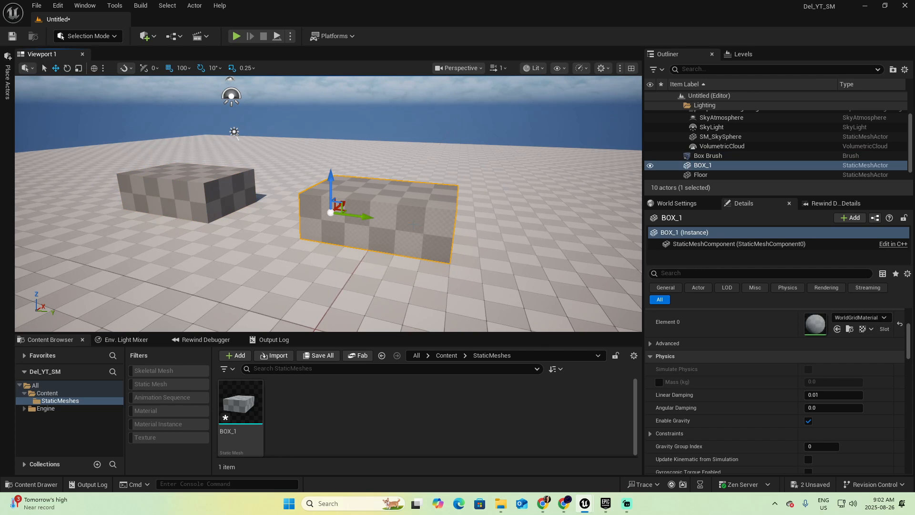
left_click(114, 38)
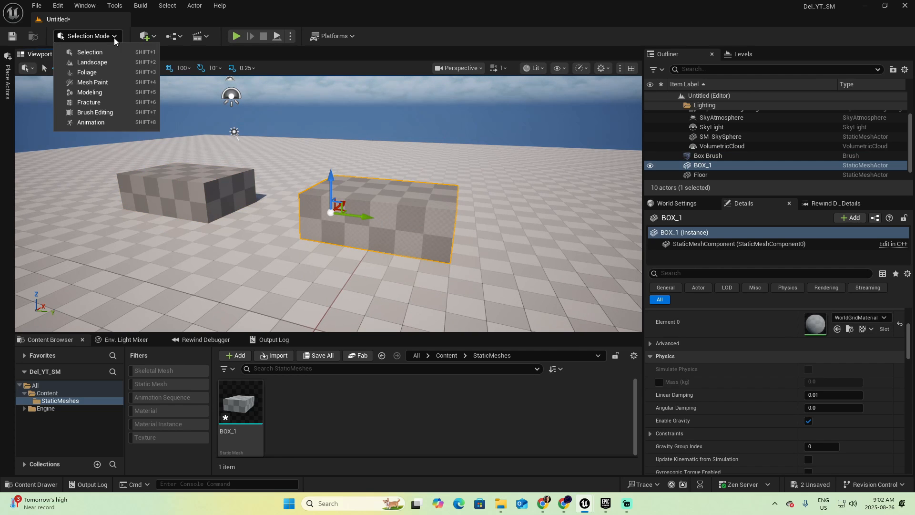
left_click(95, 92)
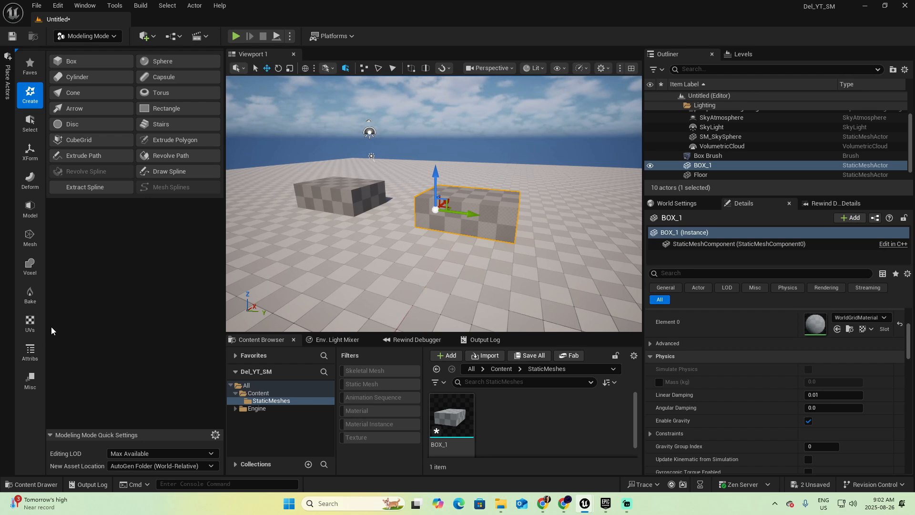
Inspect BOX_1's wireframe triangles with the Mesh Inspector, moving closer to the box, and complete the inspection
left_click(30, 351)
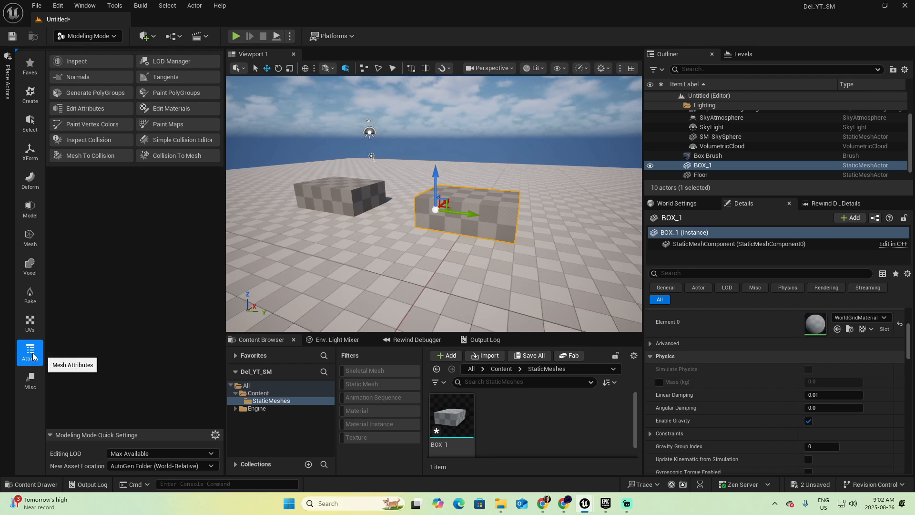
left_click(81, 62)
key("f")
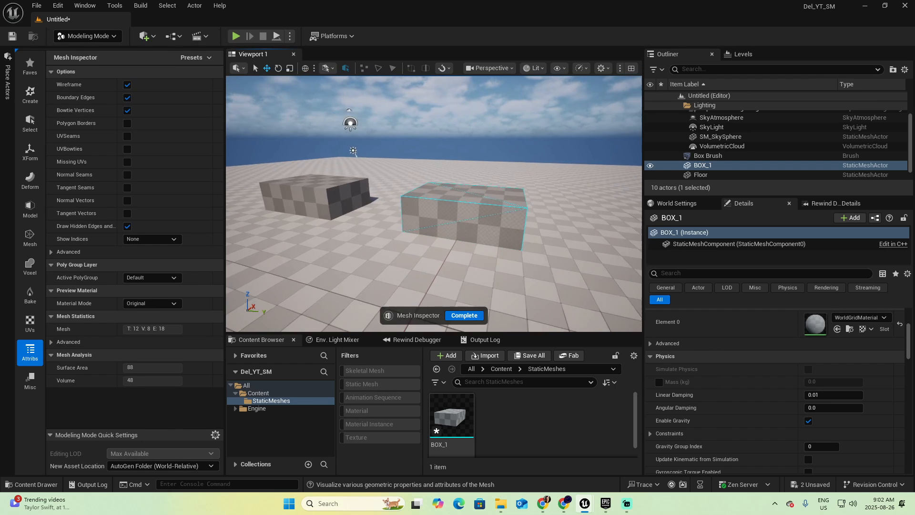
key("d")
right_click_drag(477, 204, 232, 205)
mouse_move(482, 223)
right_mouse_down()
mouse_move(419, 222)
mouse_move(482, 224)
mouse_move(468, 223)
right_mouse_up()
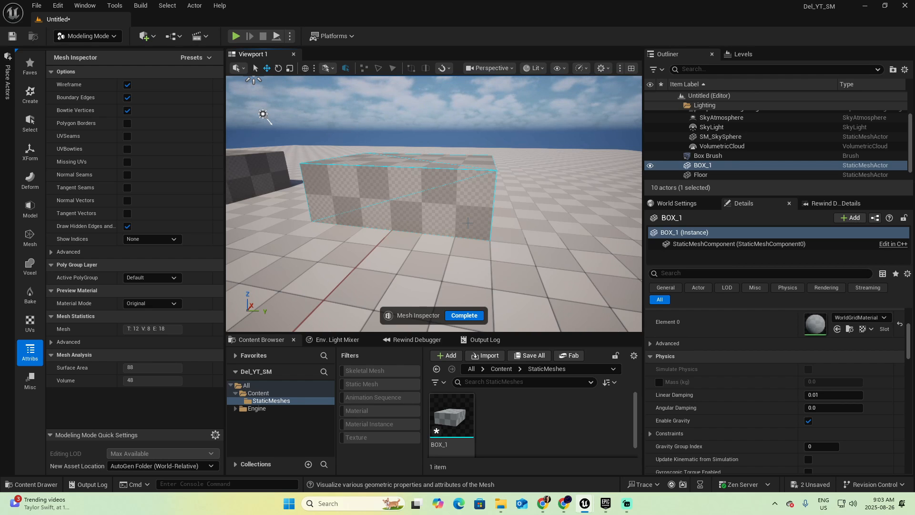
left_click(468, 316)
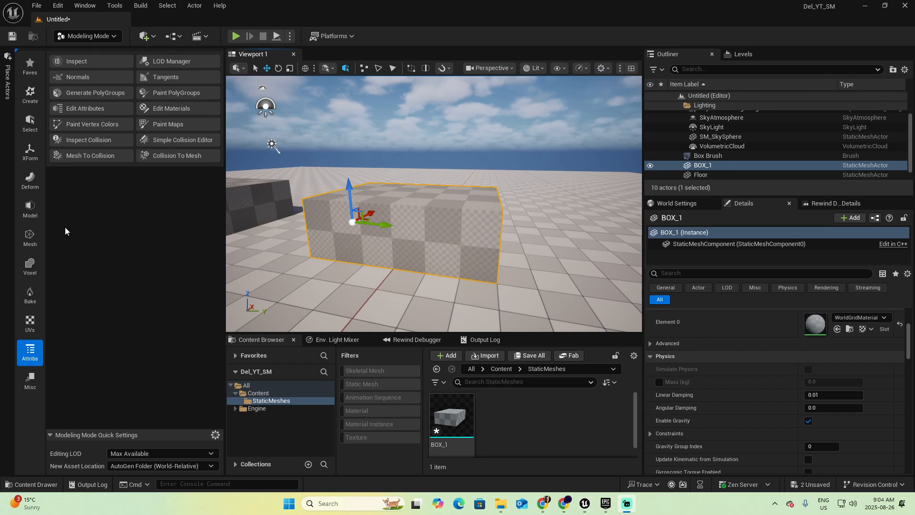
Generate PolyGroups for BOX_1 using the Face Normal Deviation conversion mode and accept the result
left_click(31, 210)
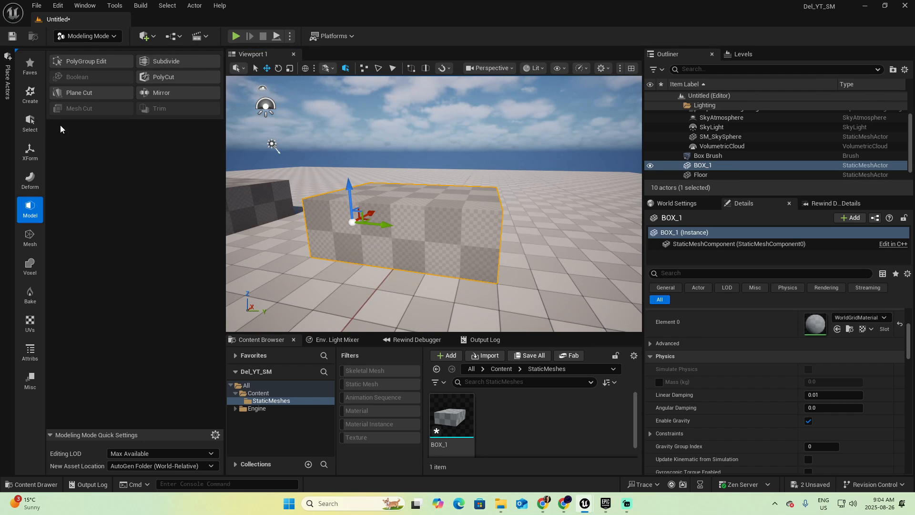
left_click(77, 61)
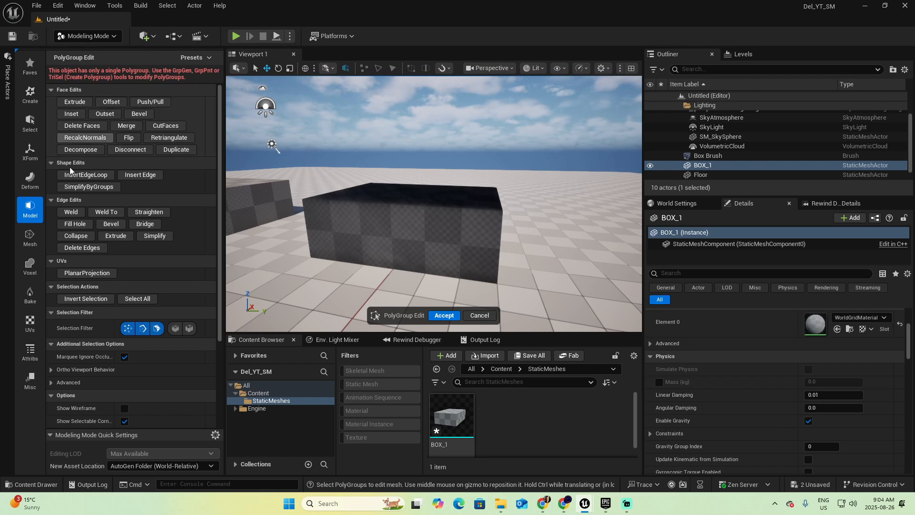
left_click(30, 352)
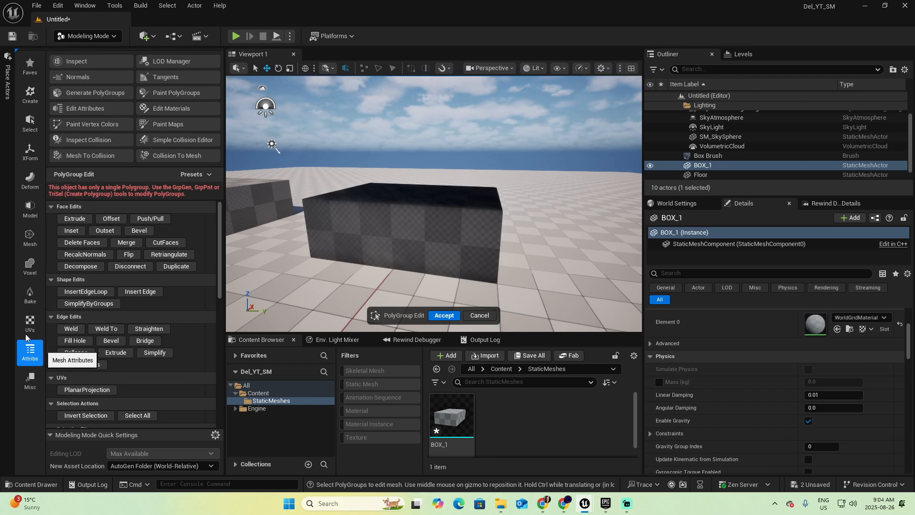
left_click(83, 94)
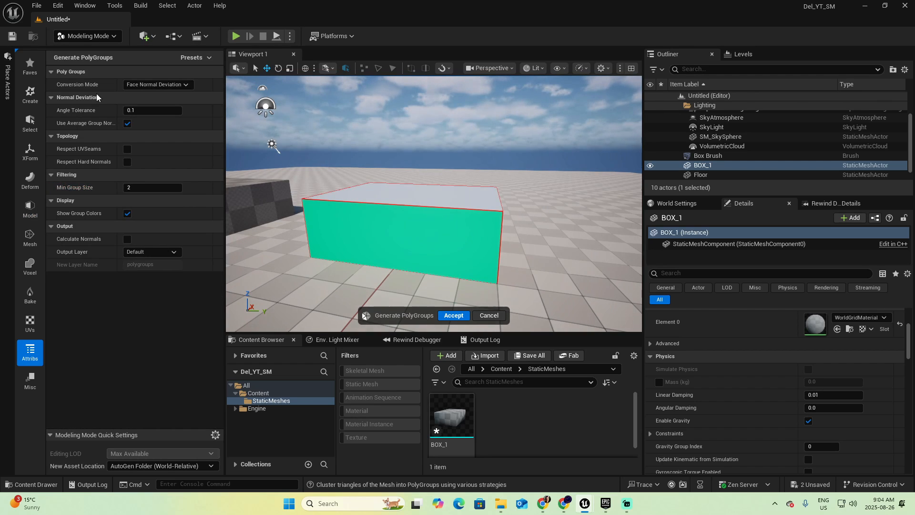
left_click(453, 315)
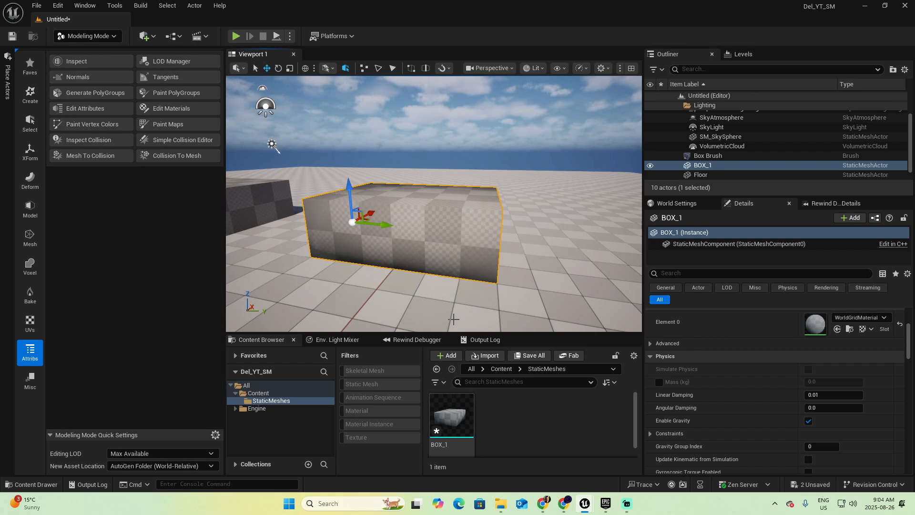
Insert two evenly spaced edge loops across BOX_1's long upper front edge in PolyGroup Edit and accept the edit
left_click(30, 209)
left_click(92, 60)
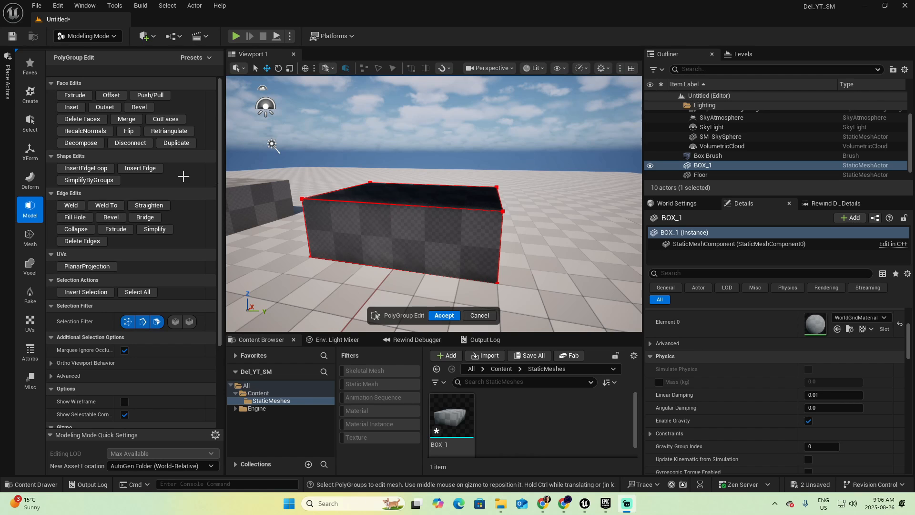
left_click(99, 170)
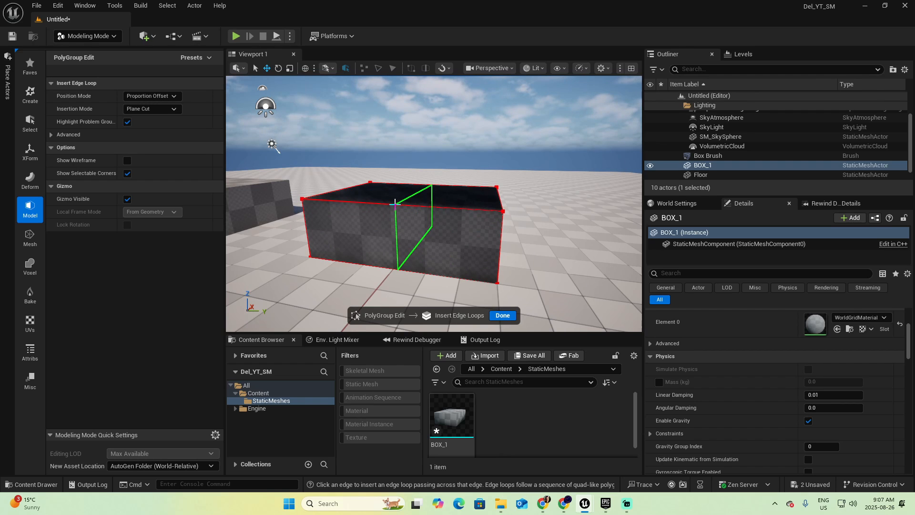
left_click(138, 96)
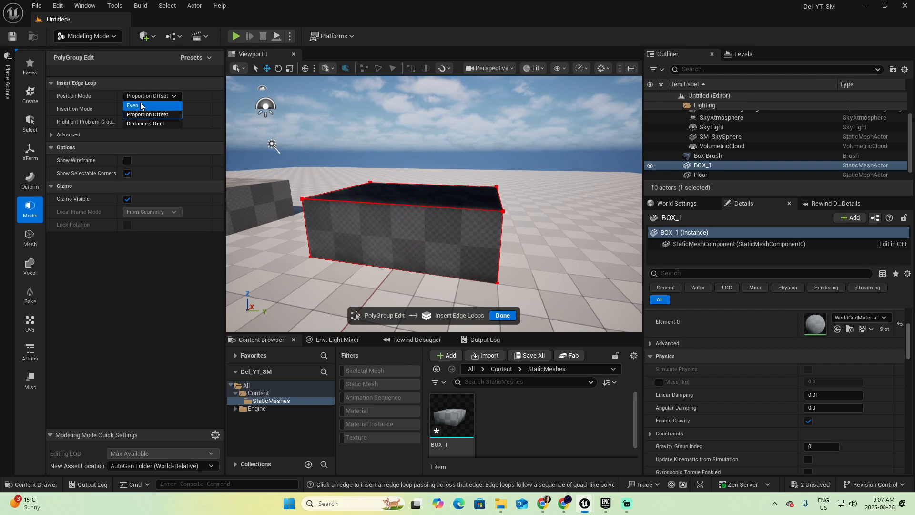
left_click(141, 105)
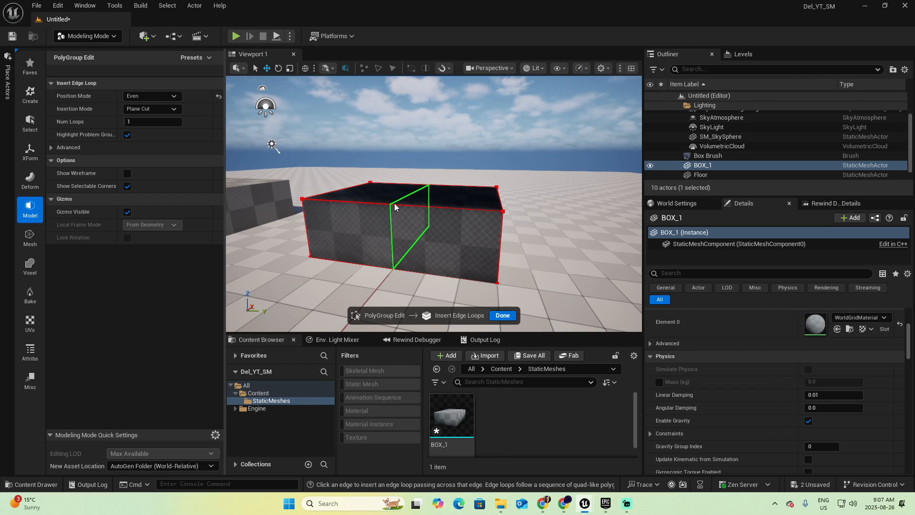
left_click(145, 123)
type("2")
key("Return")
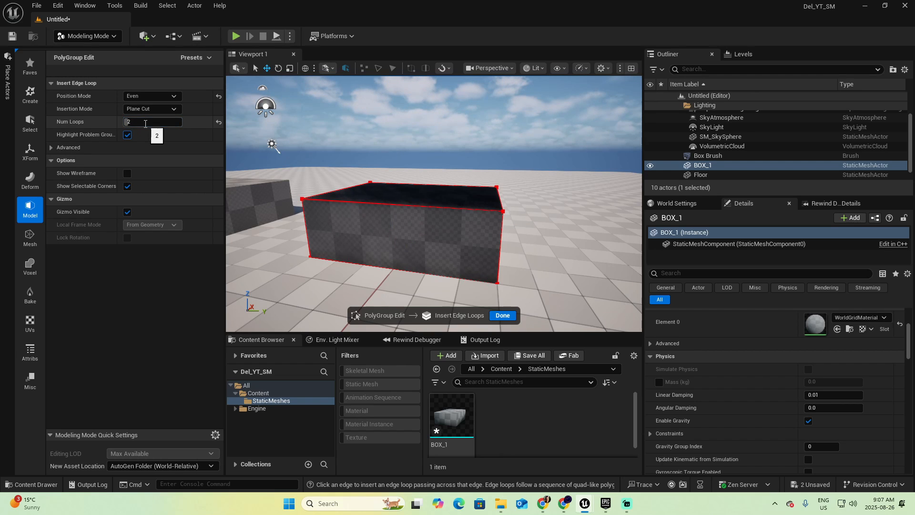
left_click(404, 207)
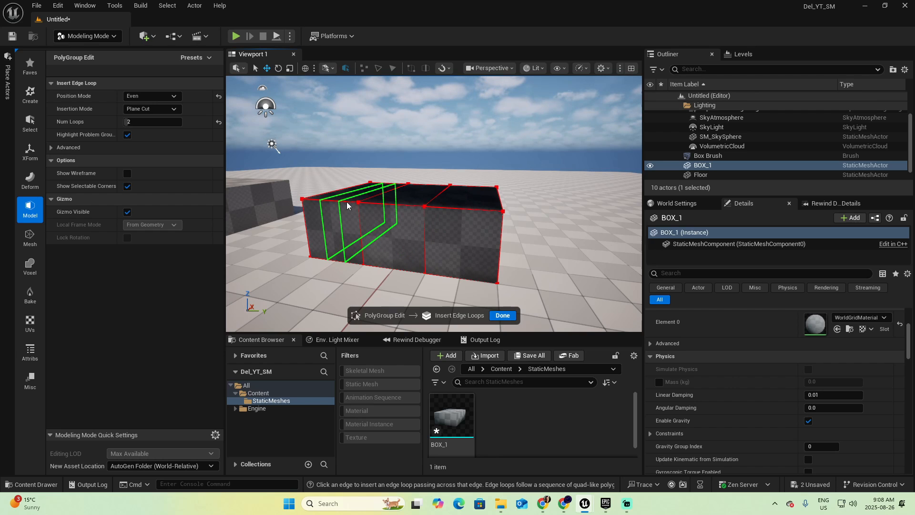
left_click(502, 315)
left_click(445, 315)
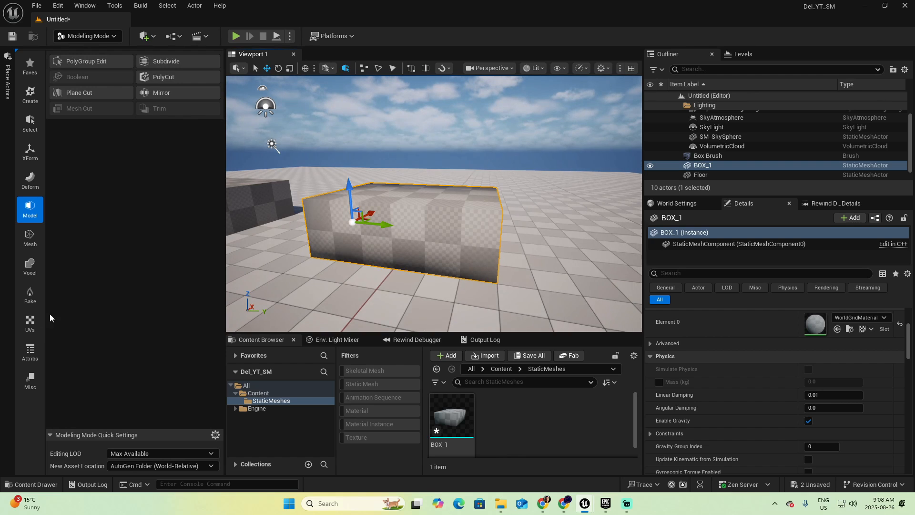
Examine the triangles along BOX_1's new edge loops up close with the Mesh Inspector, then complete the inspection
left_click(28, 353)
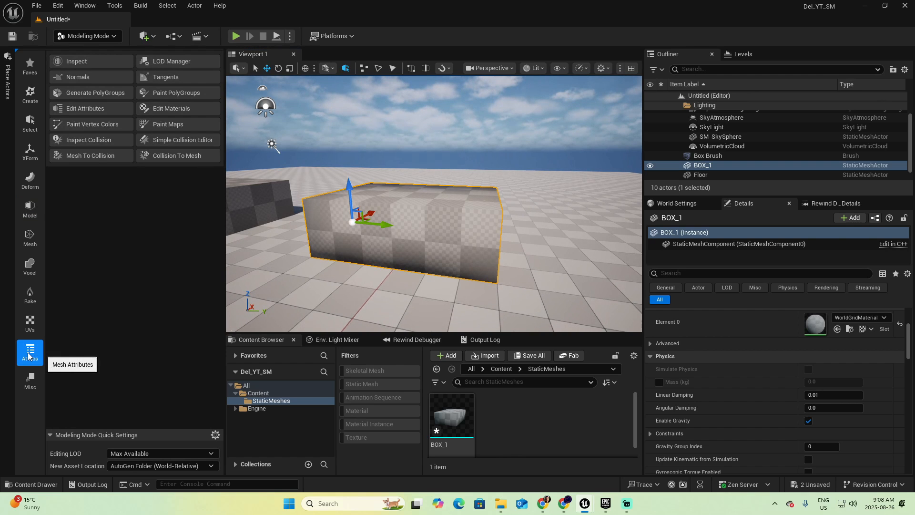
left_click(75, 65)
scroll(392, 246, "up", 2)
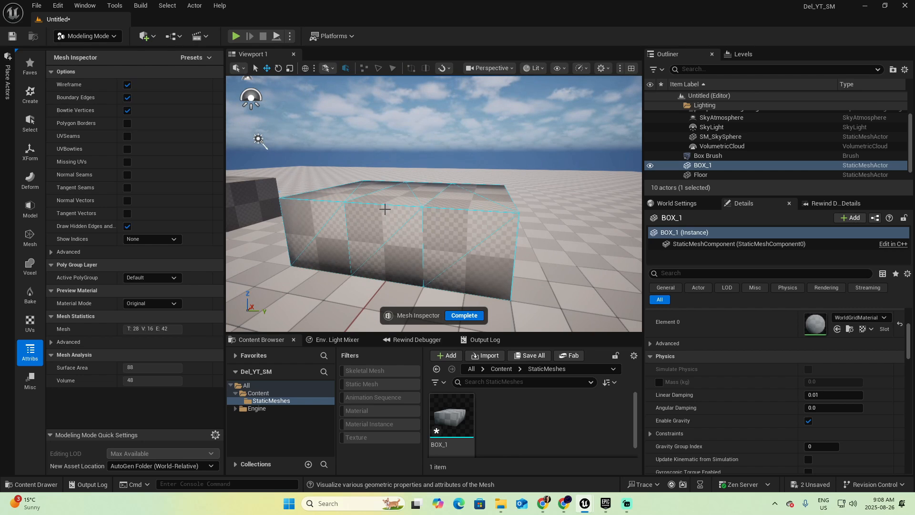
left_click(462, 315)
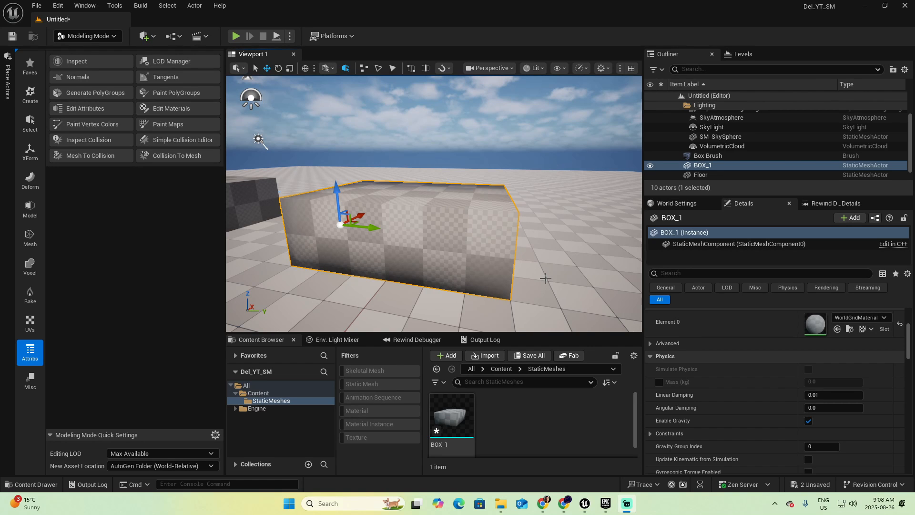
left_click(82, 64)
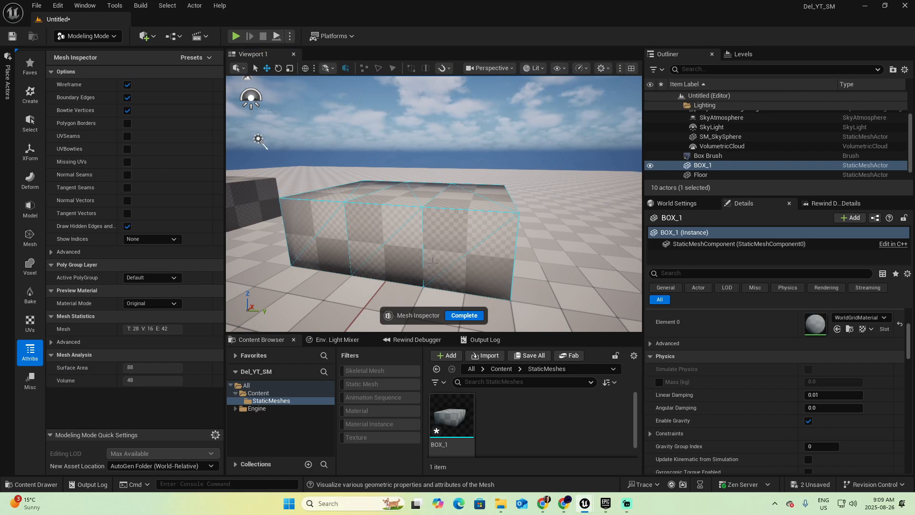
scroll(423, 260, "up", 2)
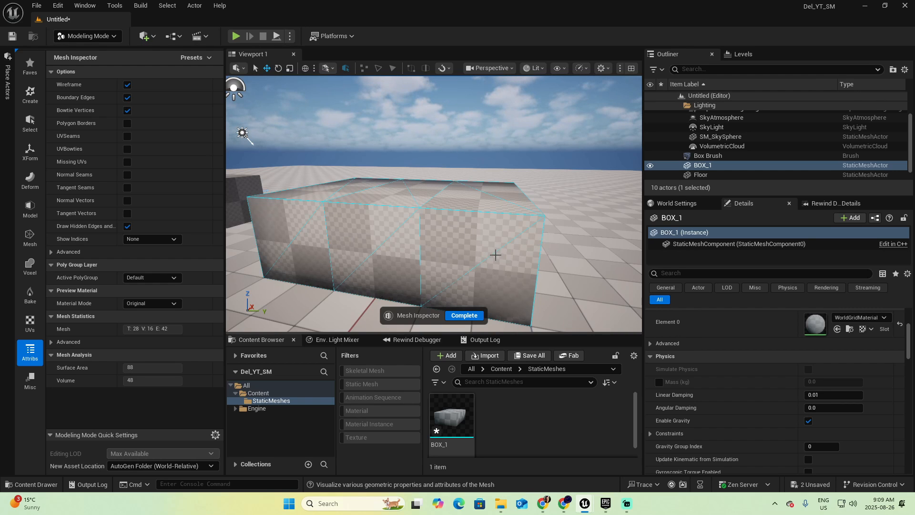
left_click(464, 316)
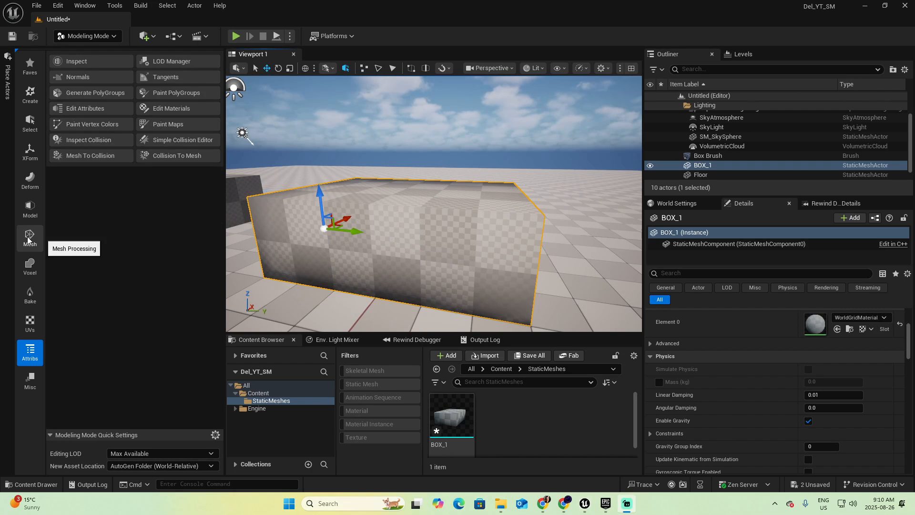
Flip the diagonal edge in the right-hand section of BOX_1's front face using Triangle Edit limited to edge selection, and accept
left_click(29, 239)
left_click(162, 61)
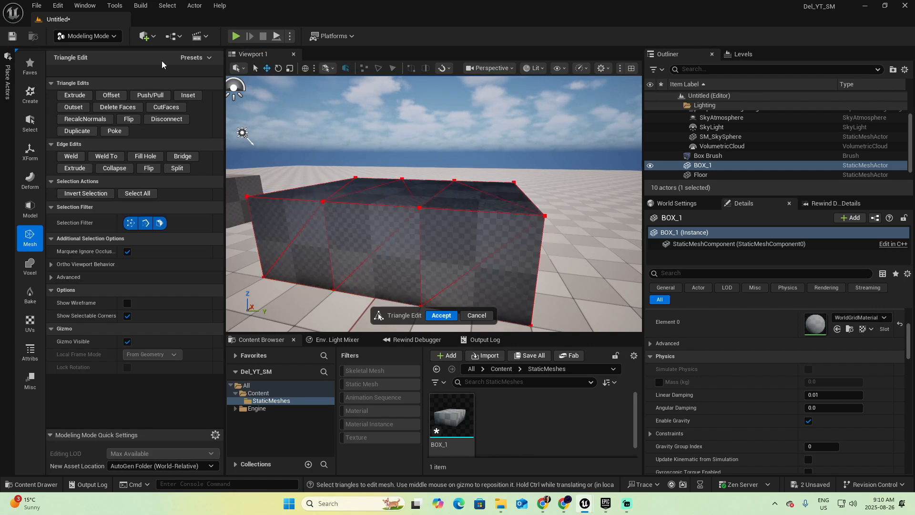
left_click(130, 223)
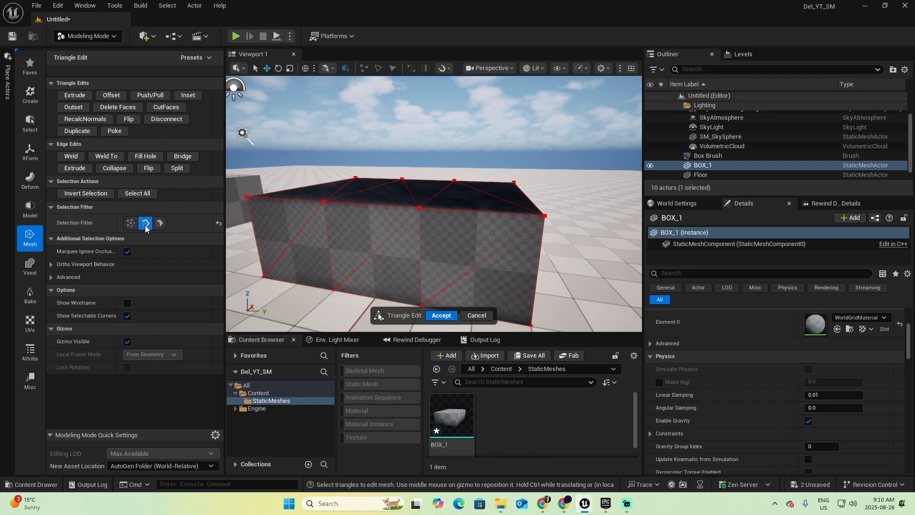
left_click(479, 263)
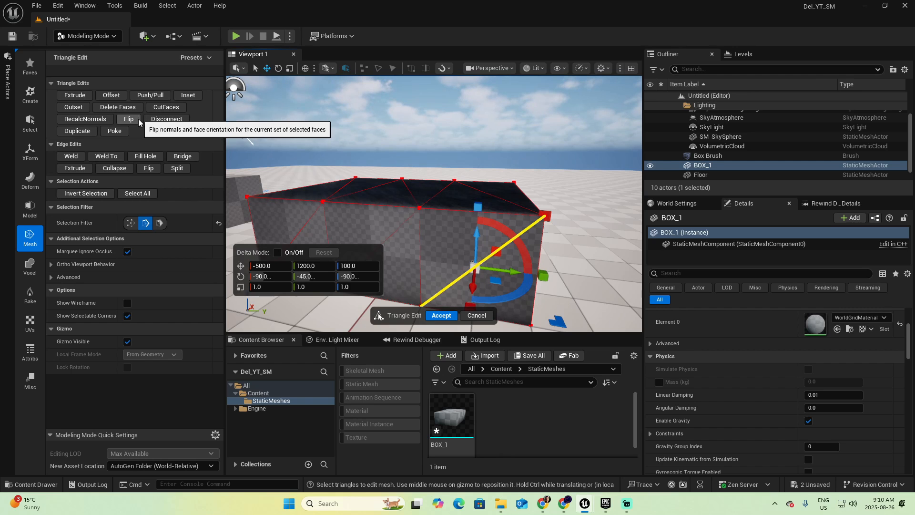
left_click(149, 169)
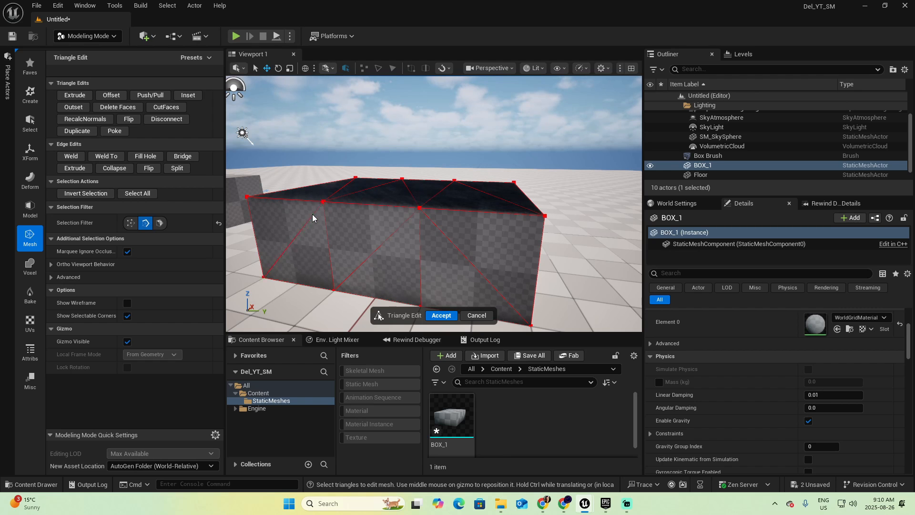
left_click(441, 315)
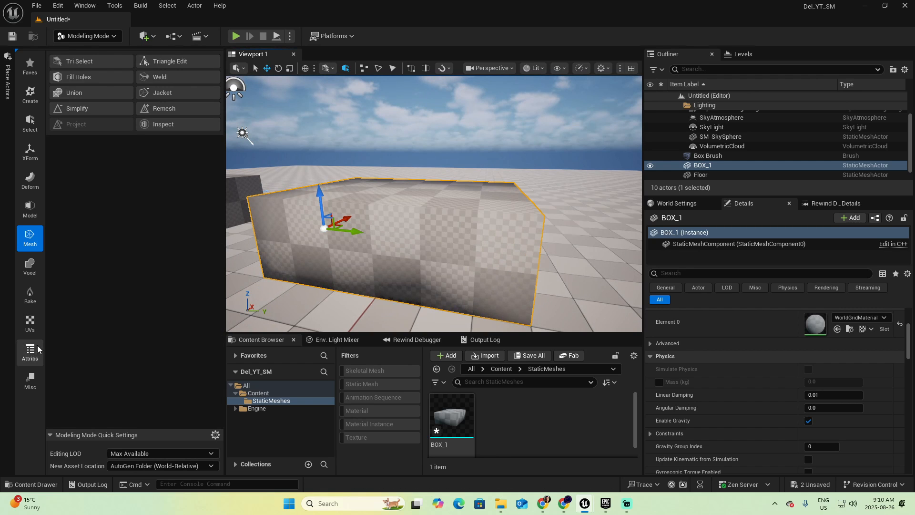
Inspect the flipped diagonal on BOX_1's front face with the Mesh Inspector and complete the inspection
left_click(30, 352)
left_click(91, 62)
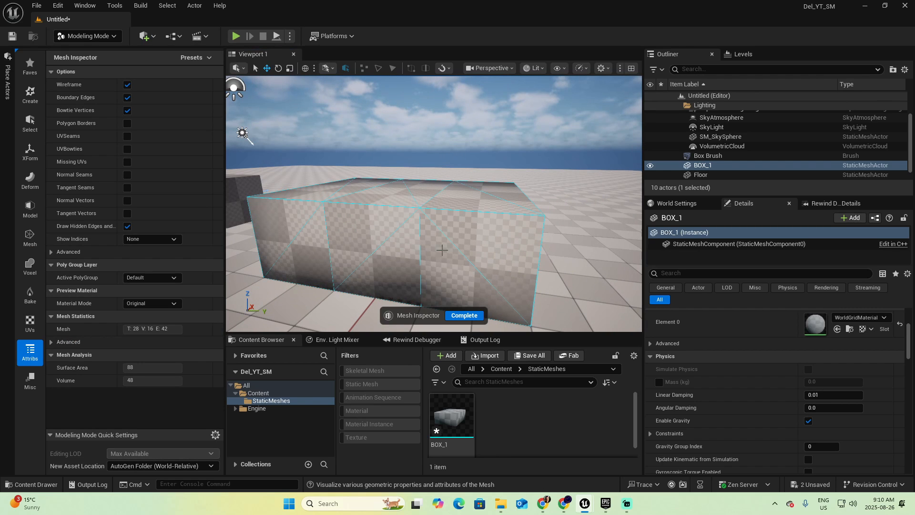
left_click(464, 315)
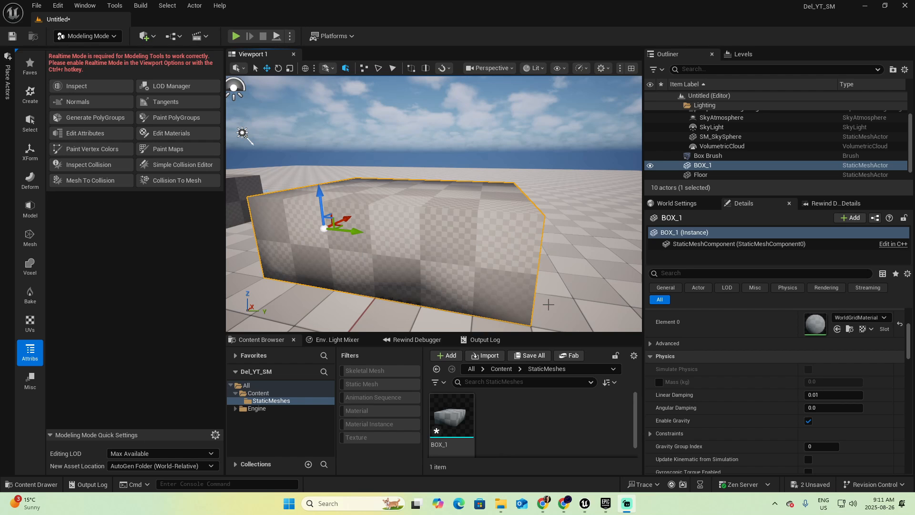
Open BOX_1 in PolyGroup Edit and pull the middle section of its long front face outward
left_click(30, 210)
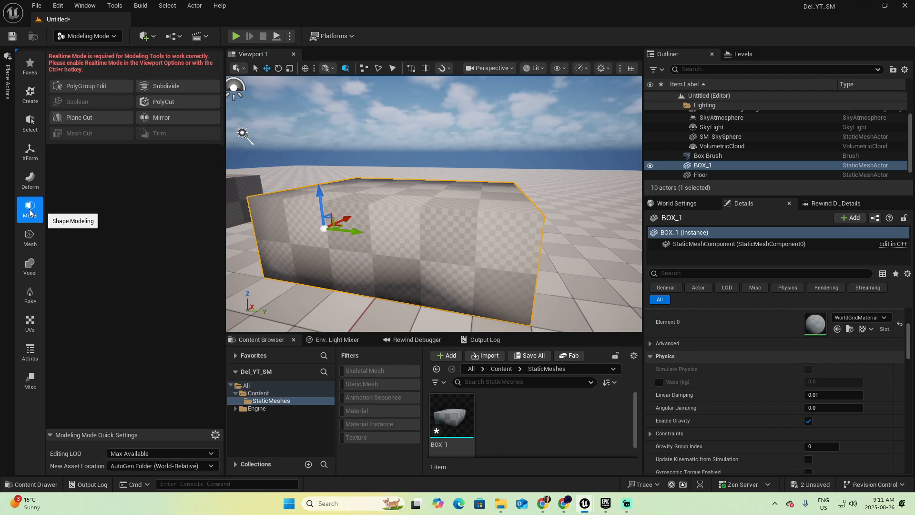
left_click(88, 61)
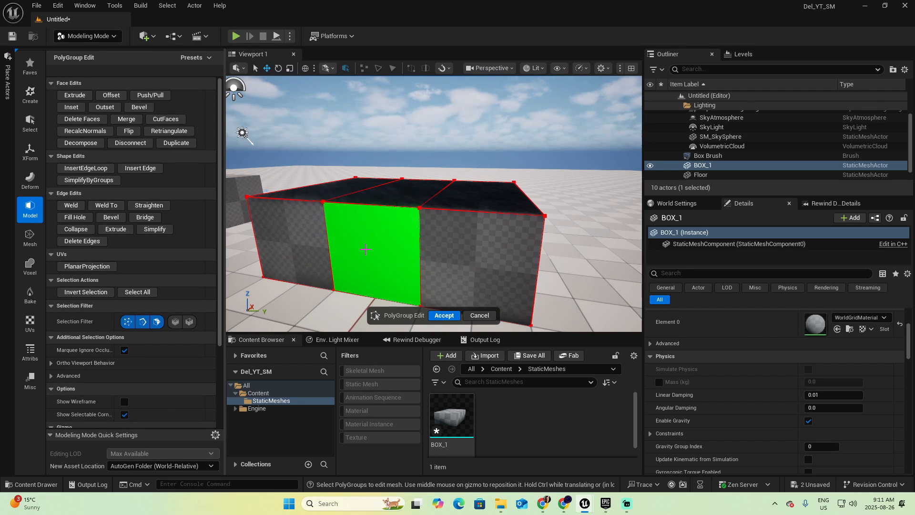
left_click(387, 241)
right_click_drag(387, 241, 436, 217)
left_click_drag(436, 218, 419, 223)
Pull the middle section of BOX_1's long back face outward to X 0.0
key("d")
mouse_move(449, 213)
right_mouse_down()
mouse_move(434, 213)
mouse_move(449, 212)
right_mouse_up()
left_click(449, 212)
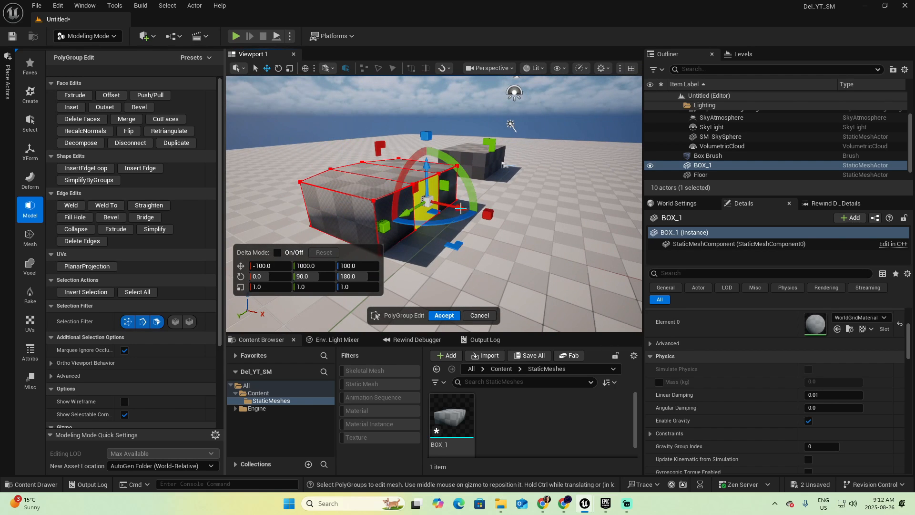
key("a")
right_click_drag(416, 216, 567, 206)
key("w")
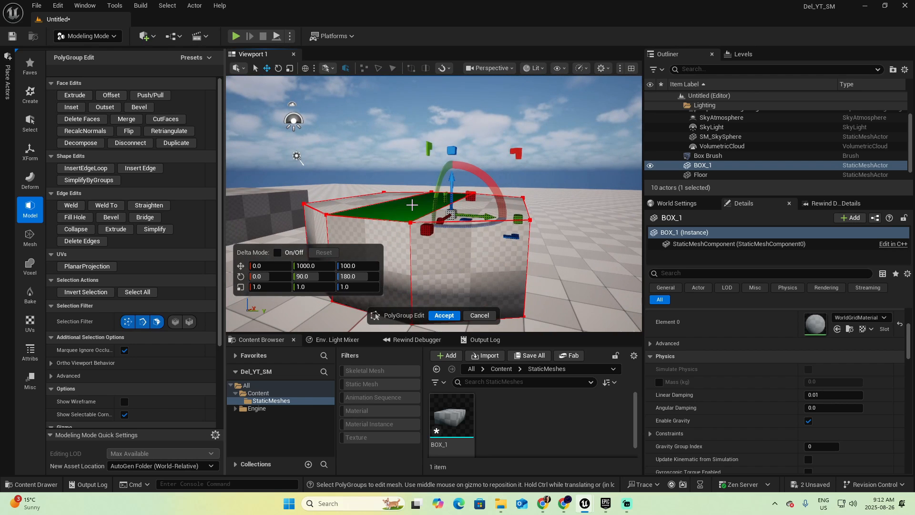
Lower the middle section of BOX_1's top face and accept the polygroup edit
left_click(411, 204)
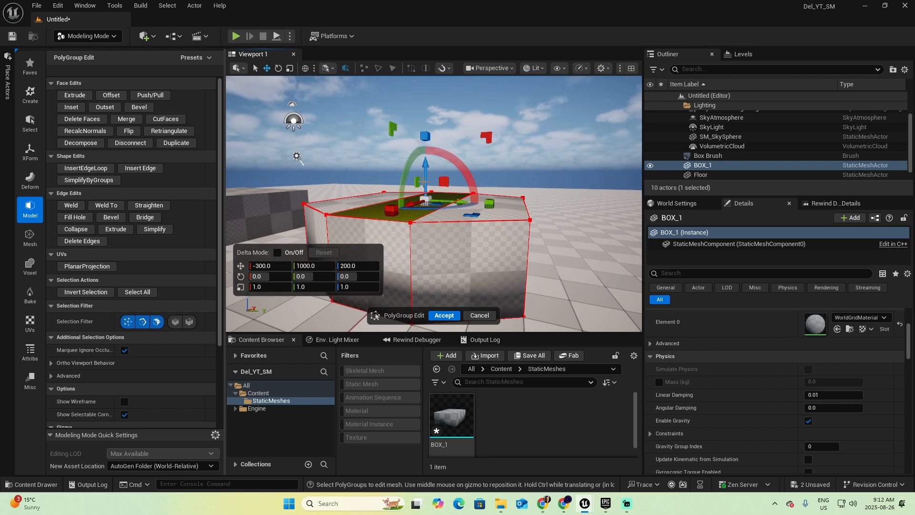
left_click_drag(424, 182, 421, 191)
key("s")
key("a")
right_click_drag(425, 202, 524, 207)
left_click(441, 316)
key("f")
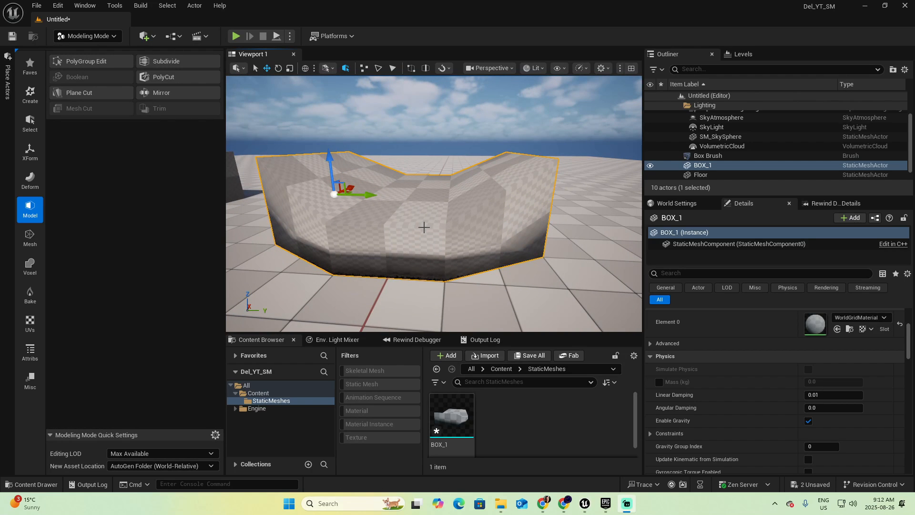
Compare the reshaped BOX_1 with the plain box brush beside it
key("d")
mouse_move(428, 220)
right_mouse_down()
mouse_move(411, 220)
mouse_move(426, 221)
right_mouse_up()
key("a")
key("a")
left_click(412, 208)
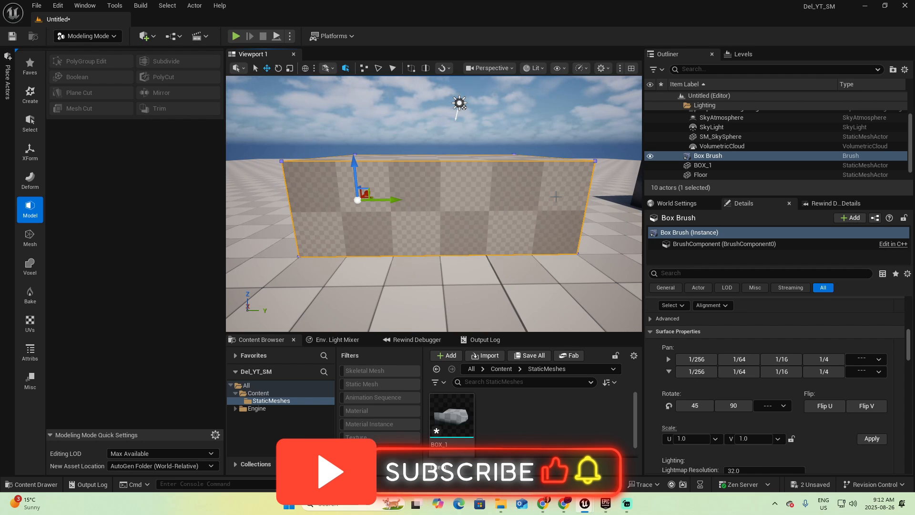
key("d")
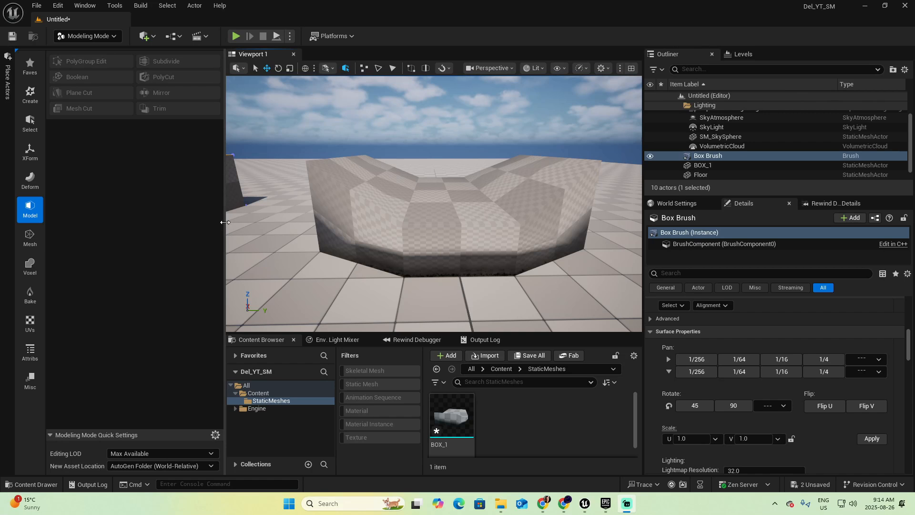
Add the Starter Content pack to the project's Content folder
left_click_drag(226, 221, 145, 213)
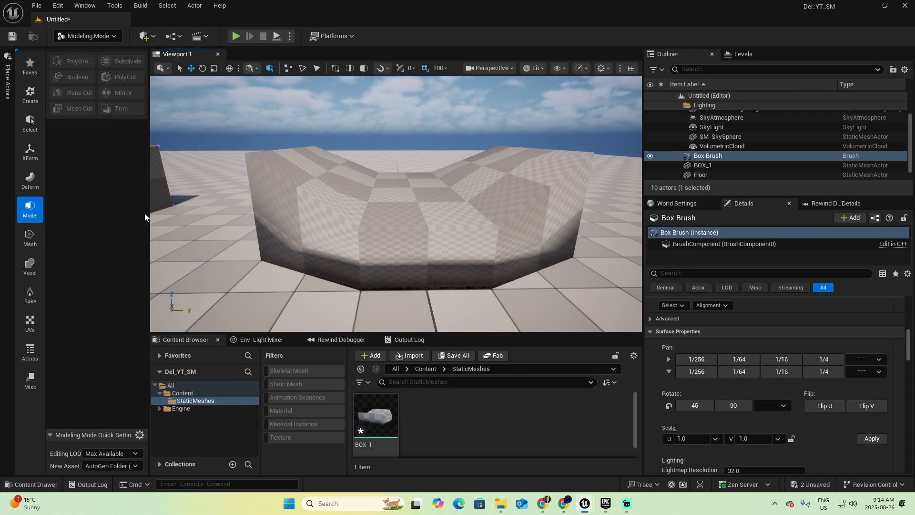
left_click(182, 393)
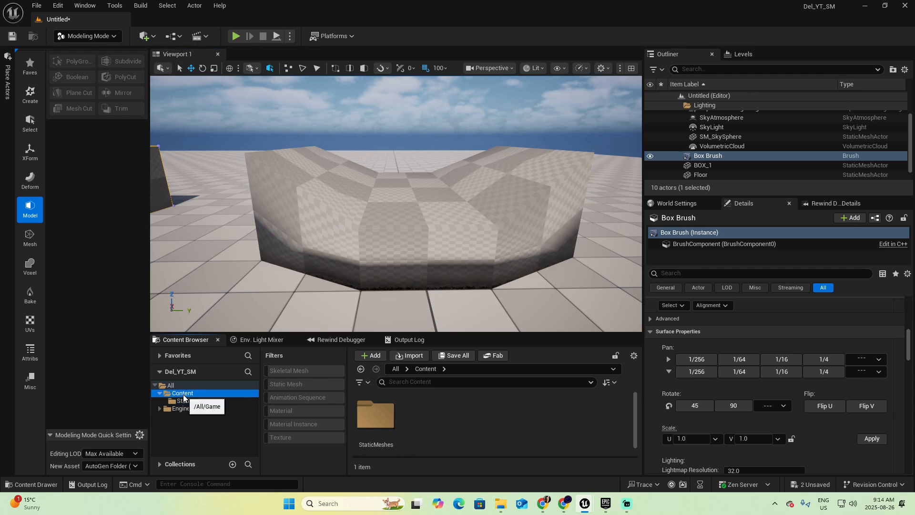
right_click(184, 395)
mouse_move(236, 202)
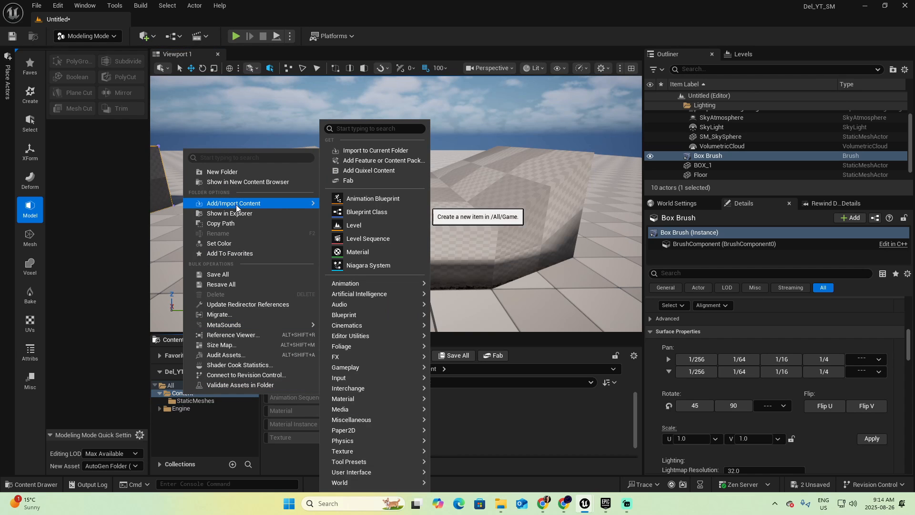
left_click(399, 160)
left_click(384, 143)
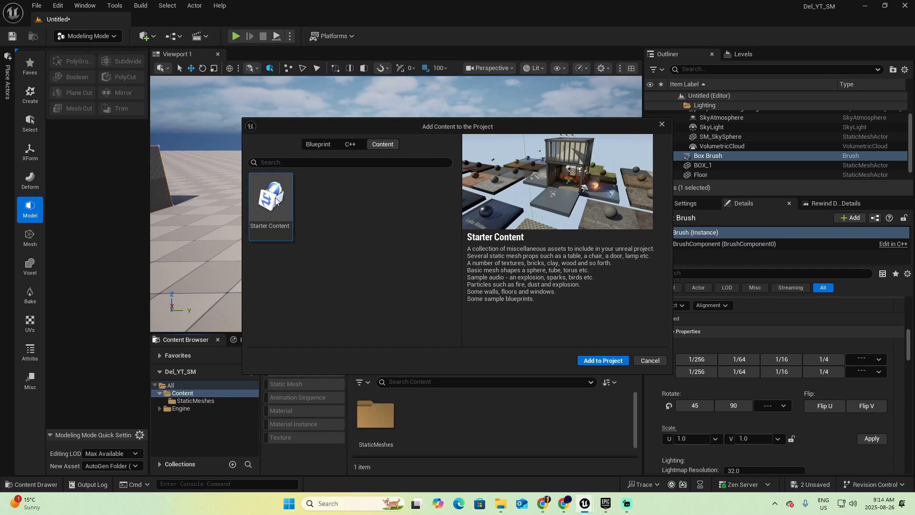
left_click(617, 365)
left_click(648, 361)
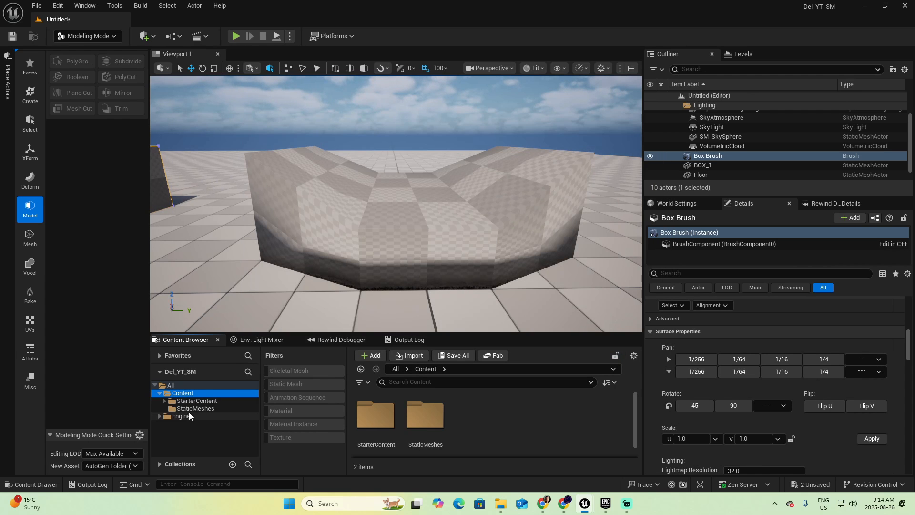
Filter the StarterContent folder to materials and apply M_Brick_Clay_New to BOX_1
left_click(206, 401)
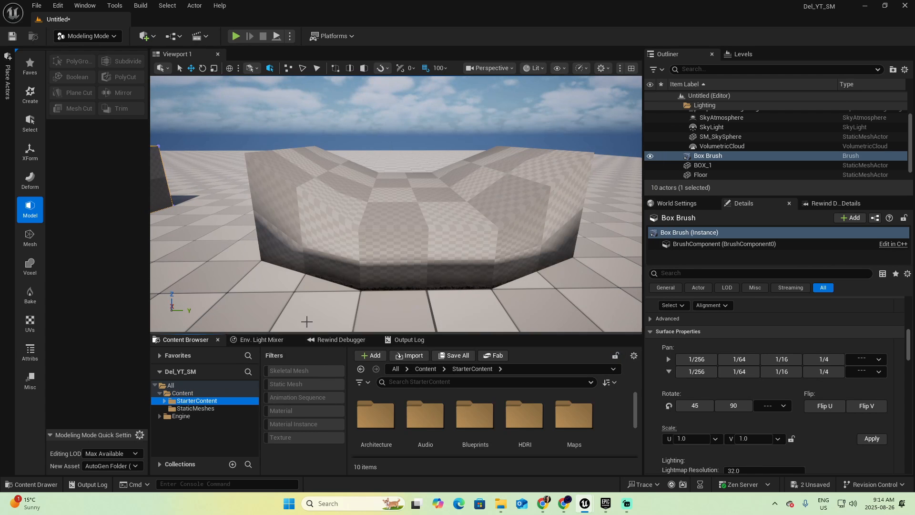
left_click(295, 410)
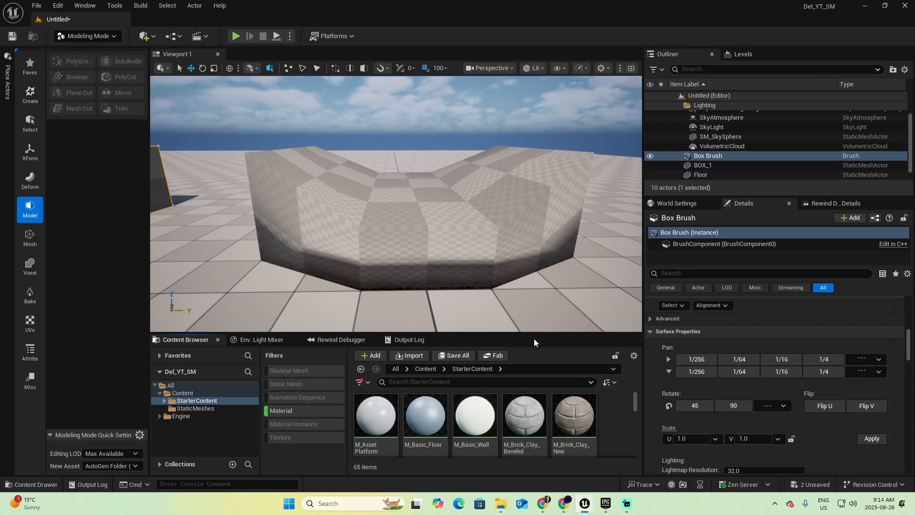
left_click_drag(539, 328, 545, 296)
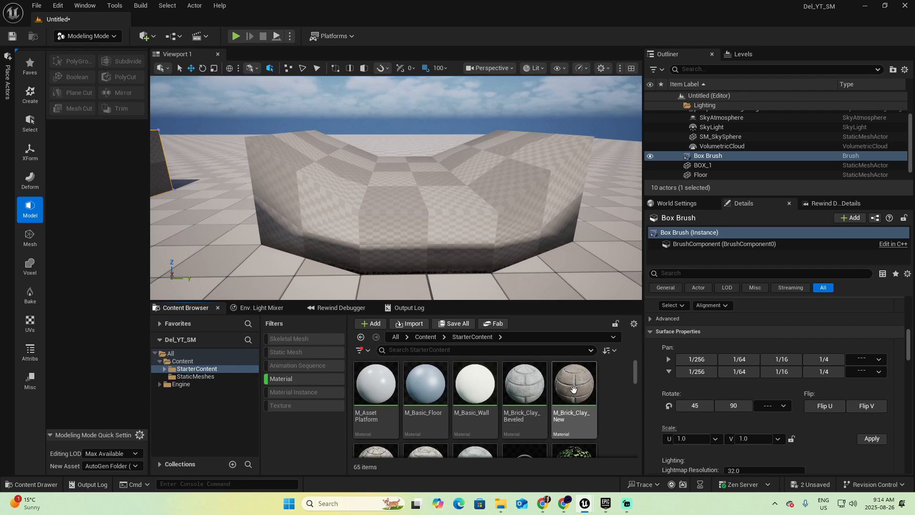
mouse_move(568, 395)
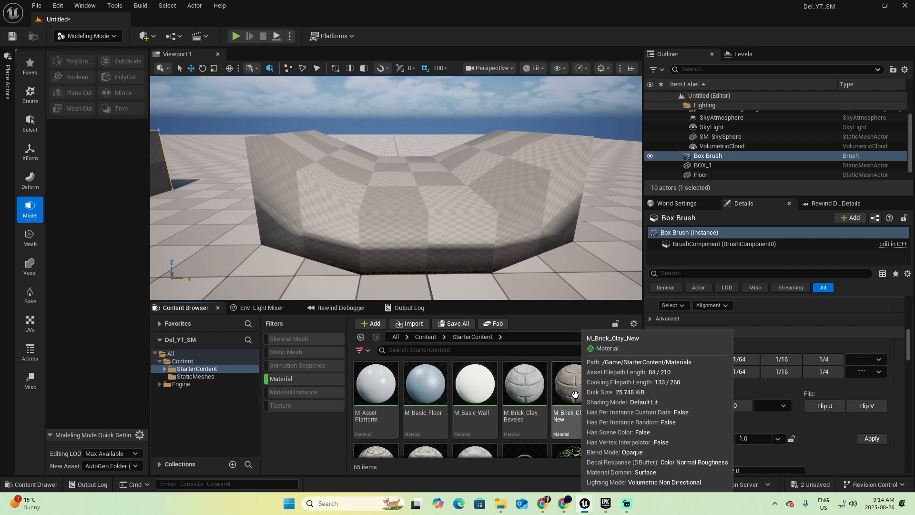
mouse_move(569, 395)
left_mouse_down()
mouse_move(510, 253)
mouse_move(477, 229)
mouse_move(443, 232)
left_mouse_up()
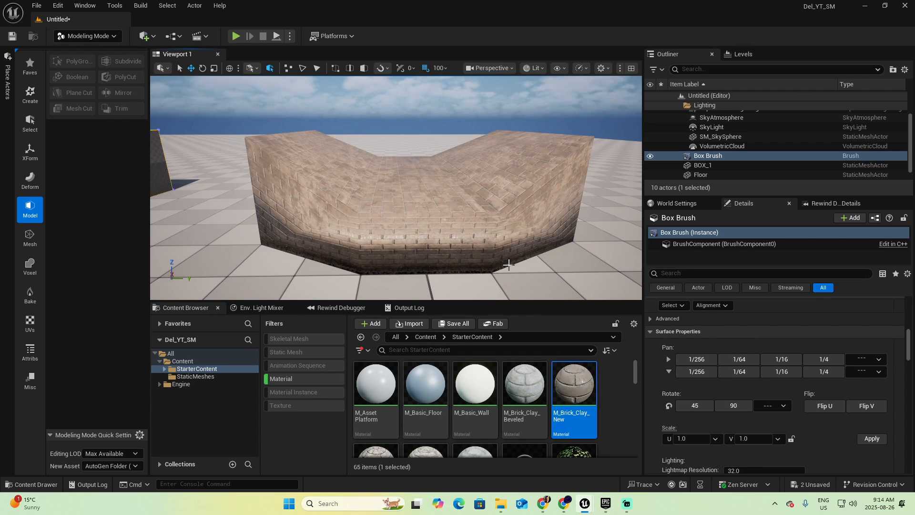
mouse_move(509, 265)
right_mouse_down()
mouse_move(507, 255)
mouse_move(249, 261)
mouse_move(466, 258)
right_mouse_up()
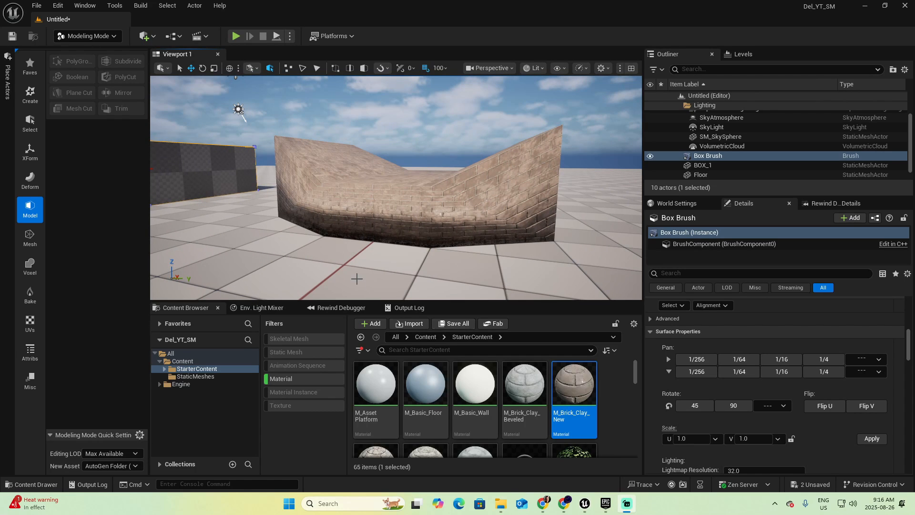
Select BOX_1 and show the UV modeling tools with their full names readable
left_click(362, 206)
left_click(29, 326)
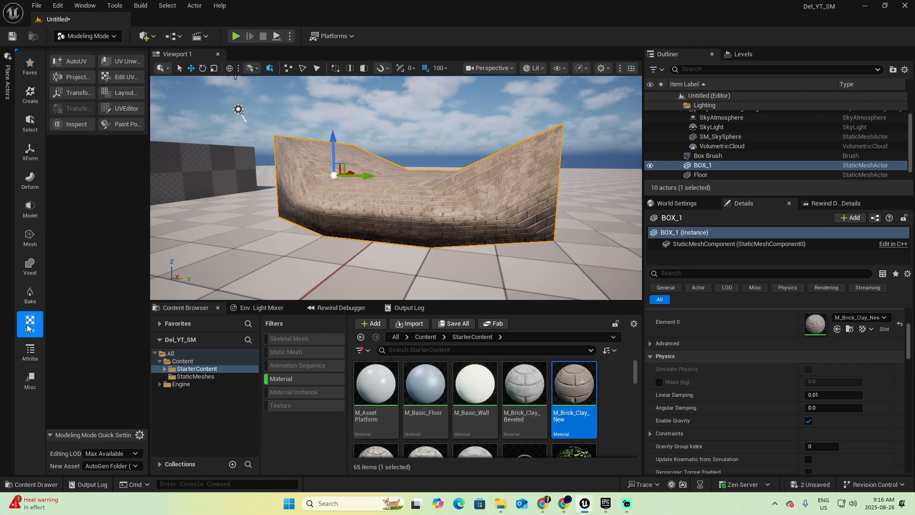
left_click_drag(148, 200, 196, 191)
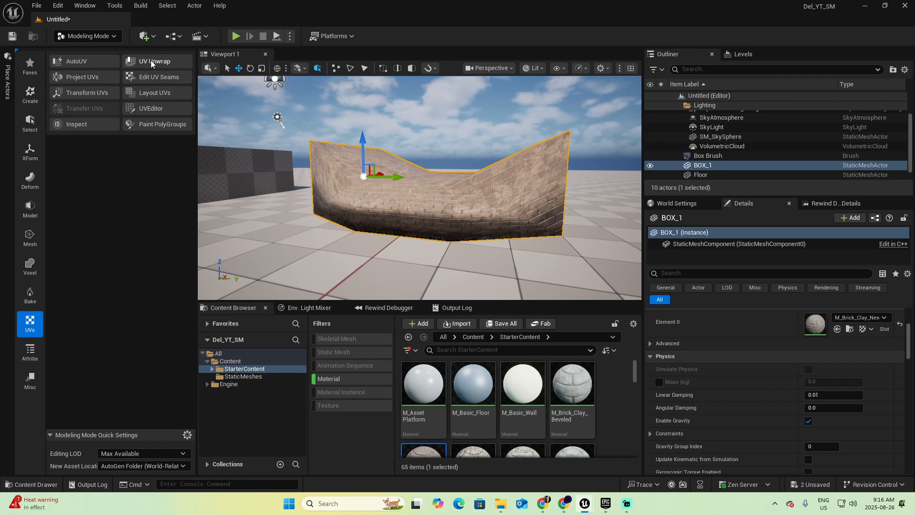
Examine BOX_1's UV distribution with the UV Unwrap checkerboard preview, then cancel the tool
left_click(151, 60)
right_click_drag(419, 188, 486, 81)
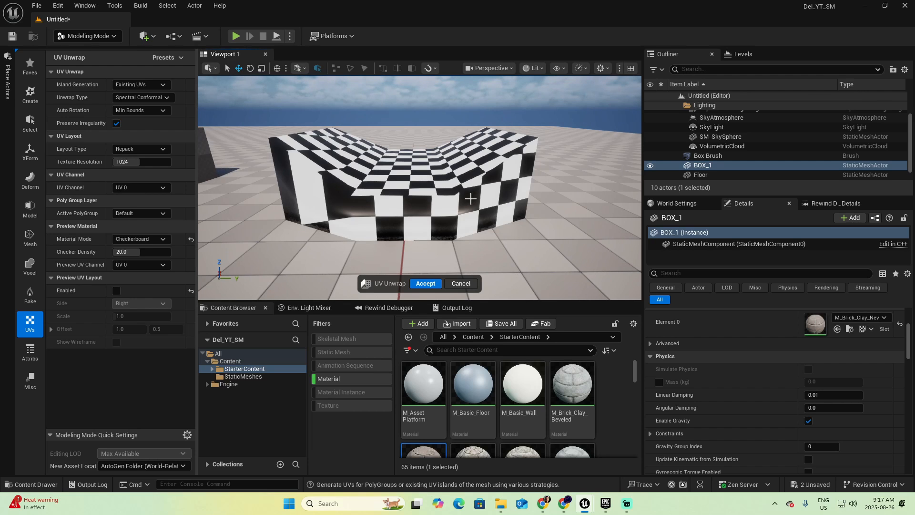
left_click(460, 283)
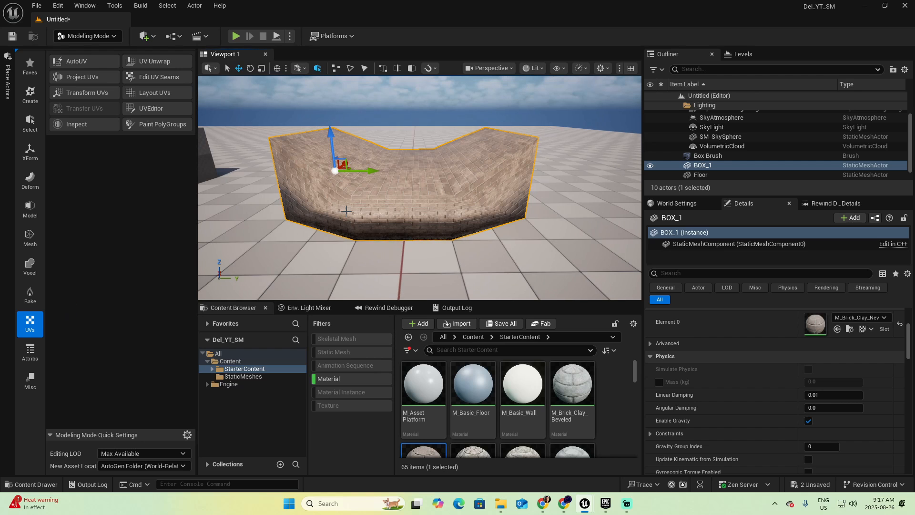
Start AutoUV on BOX_1 and set its method to XAtlas
left_click(74, 61)
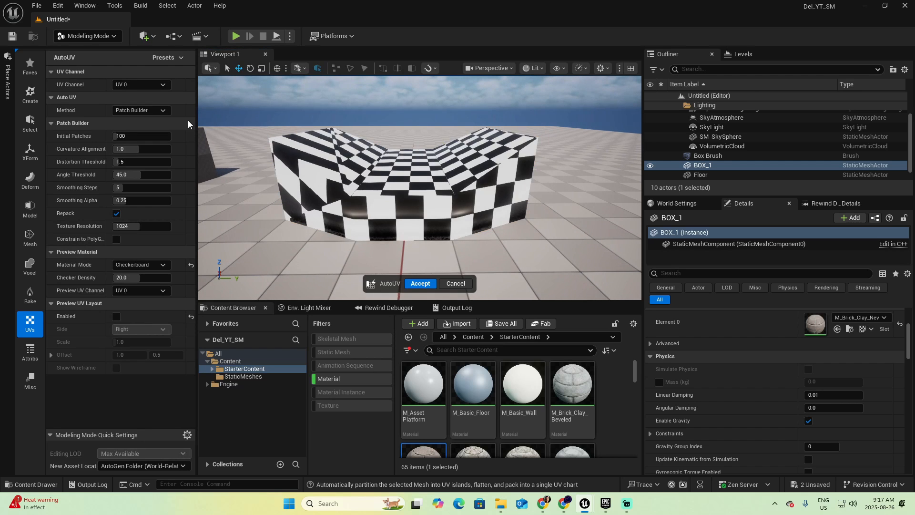
left_click(141, 111)
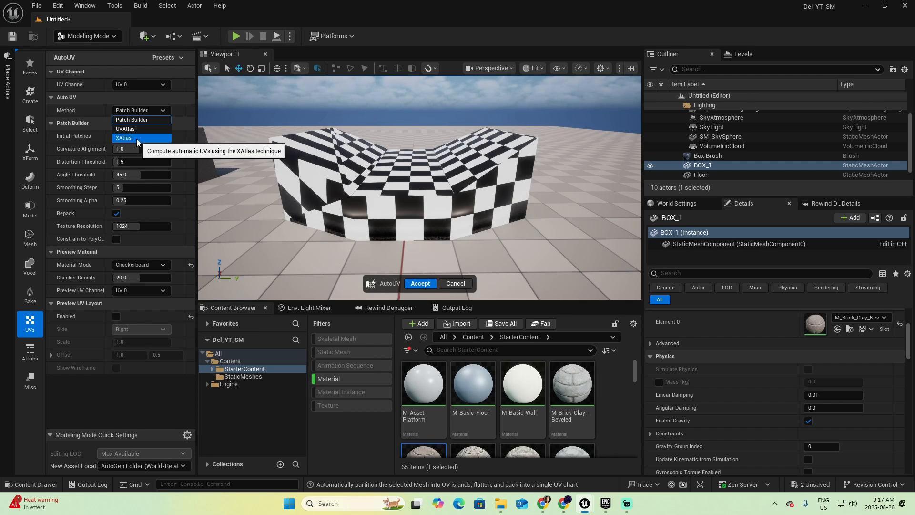
left_click(136, 139)
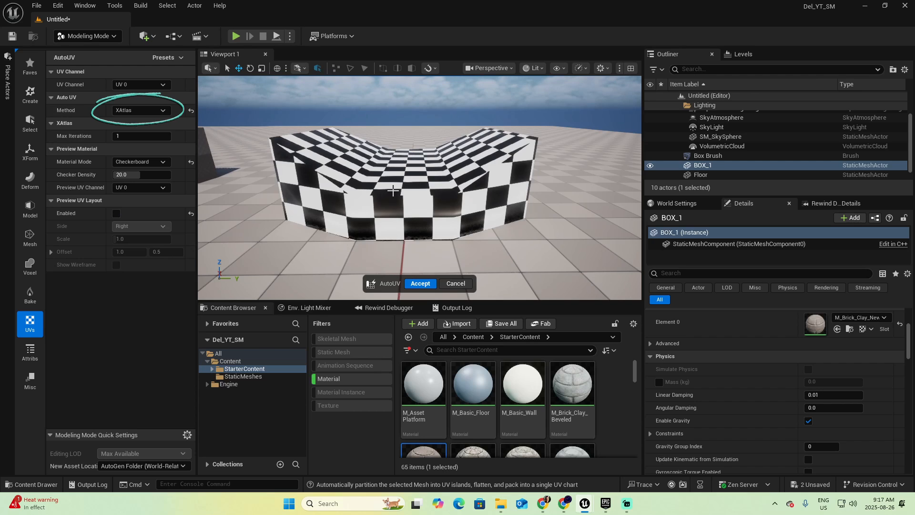
Check the checkerboard preview on all sides of BOX_1 and accept the automatic UVs
key("w")
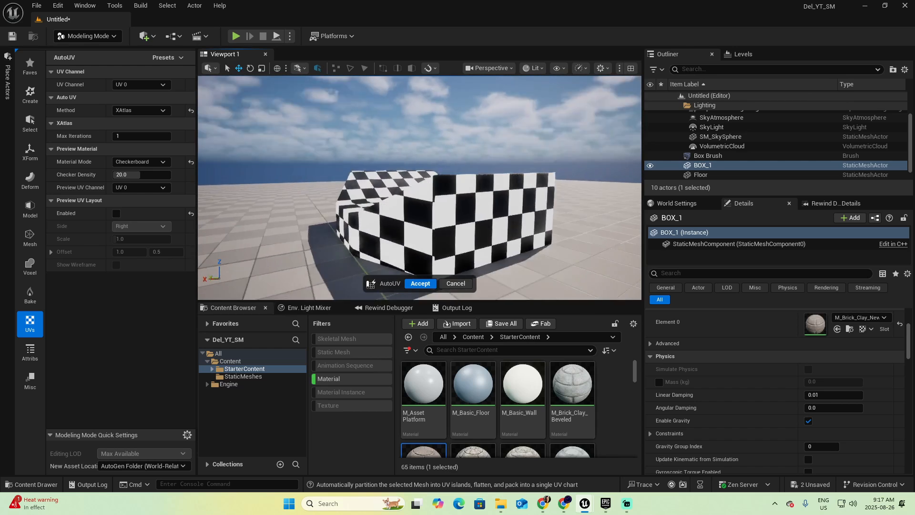
key("d")
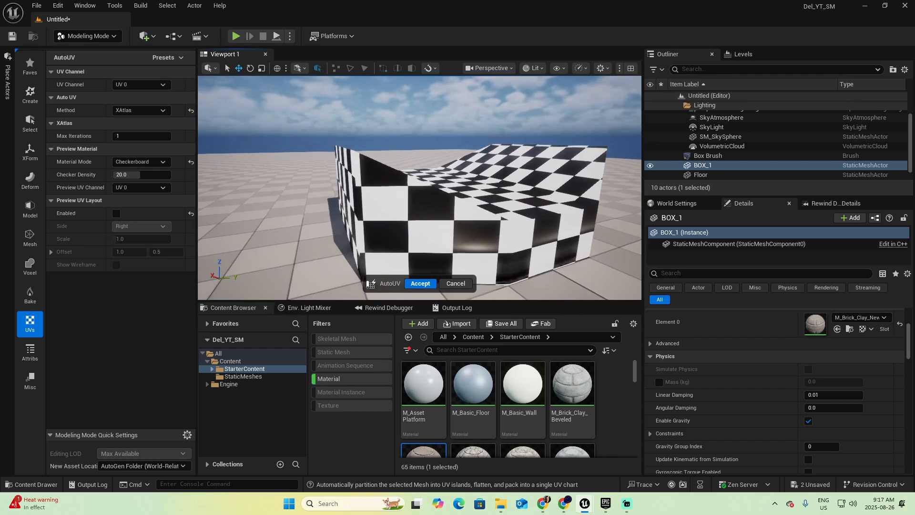
key("w")
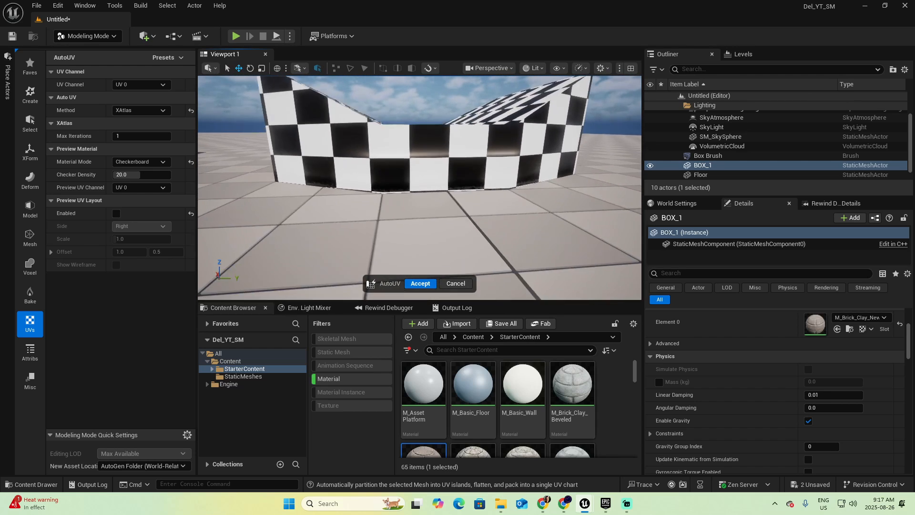
key("s")
key("w")
key("s")
key("s")
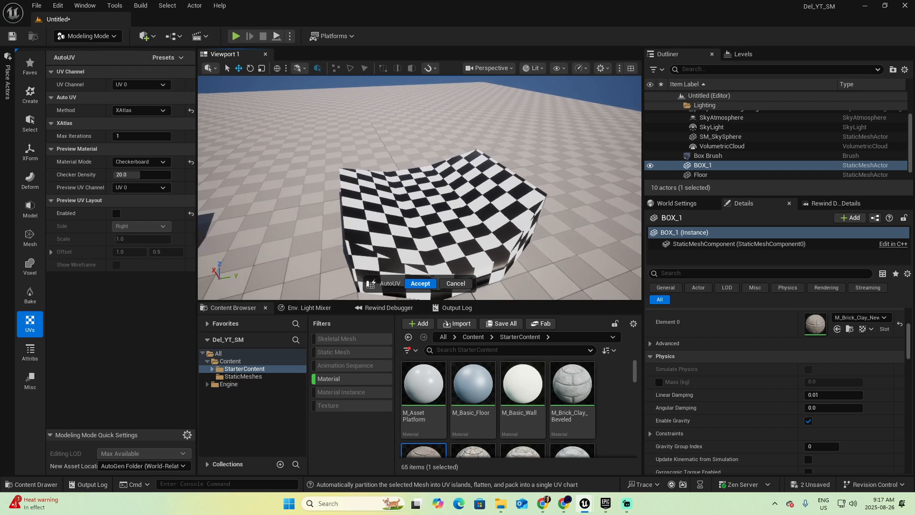
key("w")
key("s")
key("d")
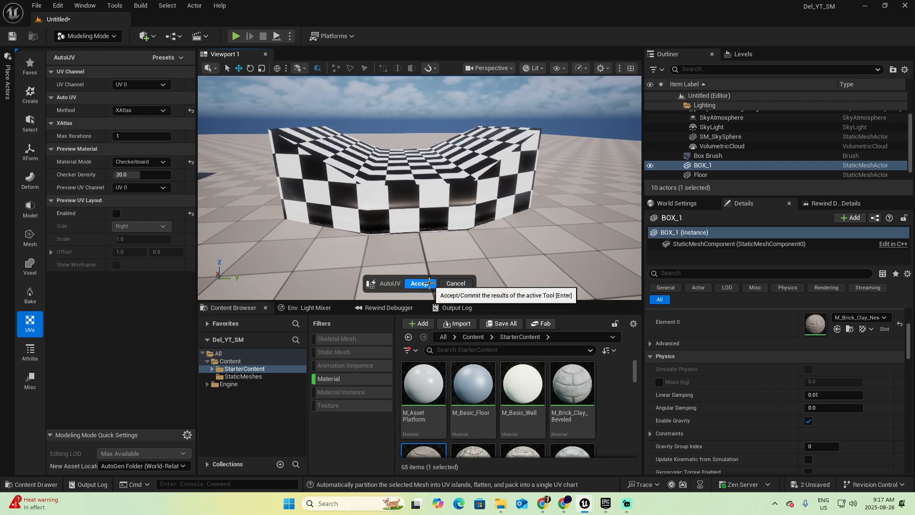
left_click(420, 283)
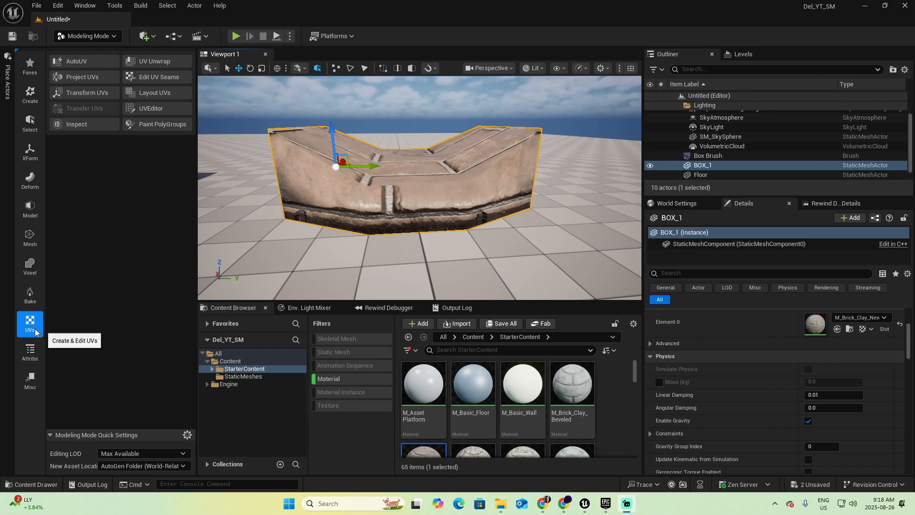
Start Transform UVs on BOX_1 and scale the front side's UV island along its vertical axis
left_click(82, 94)
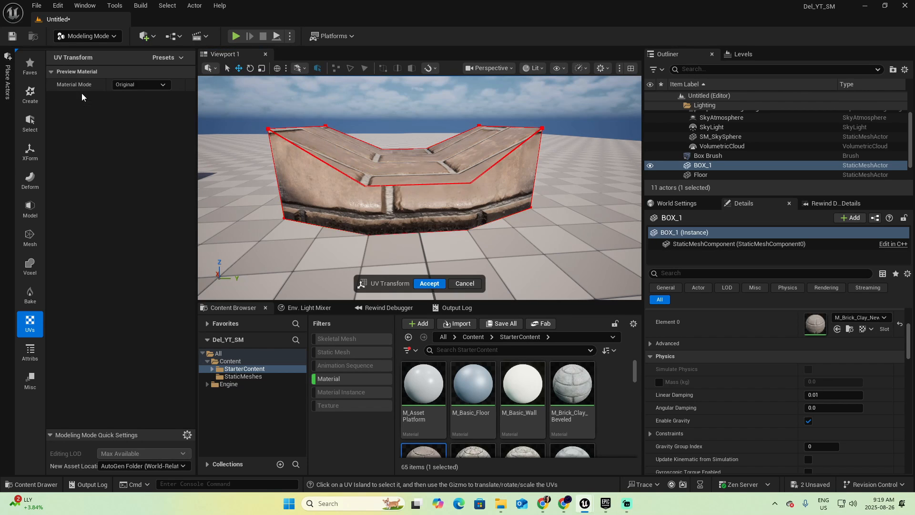
left_click(398, 214)
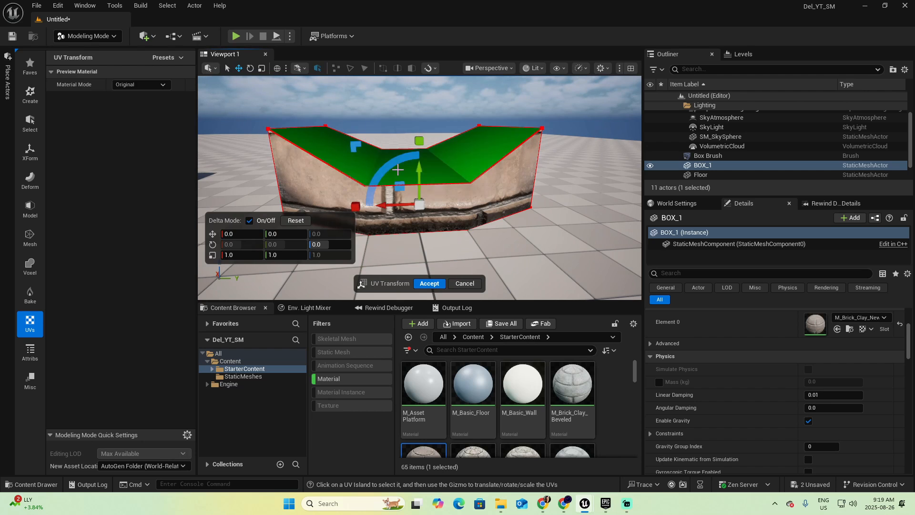
right_click_drag(444, 200, 438, 169)
key("w")
key("s")
key("q")
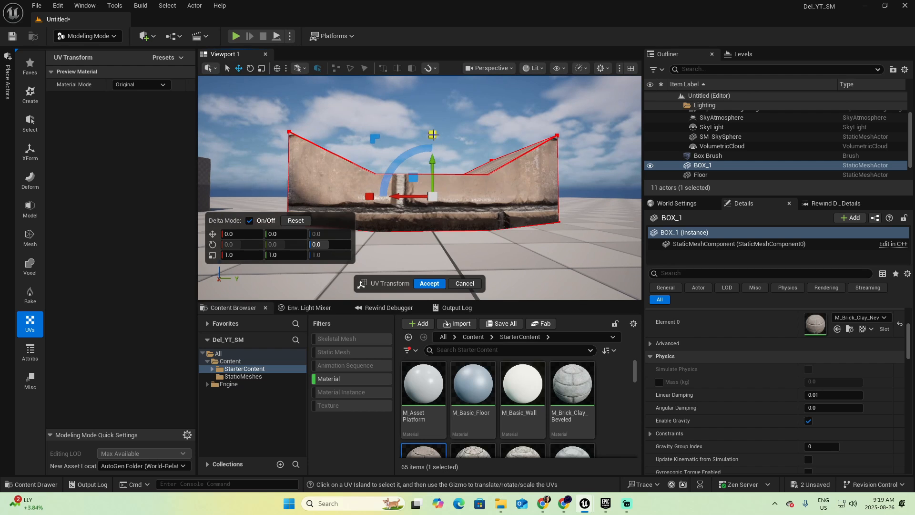
left_click_drag(433, 136, 433, 147)
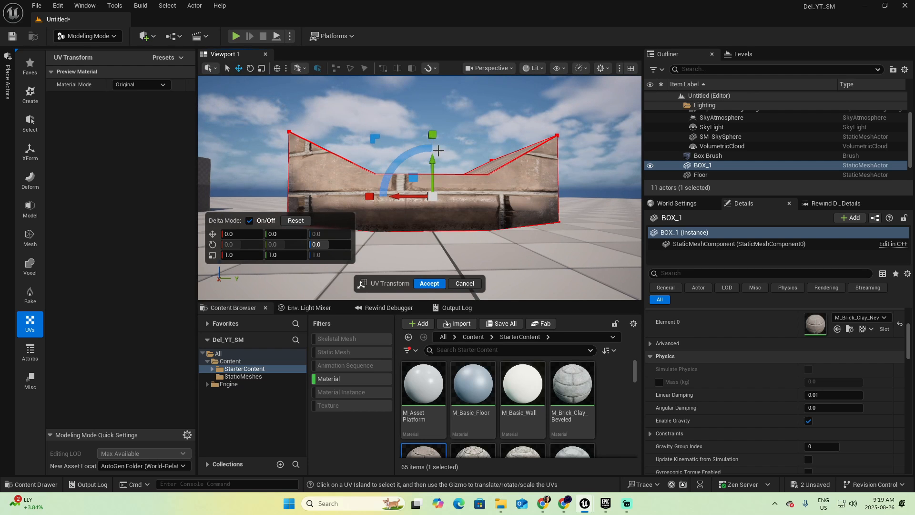
Widen the viewport and scale the front side's UVs along both axes, by about 0.27 vertically at first, for smaller bricks
left_click_drag(644, 153, 794, 151)
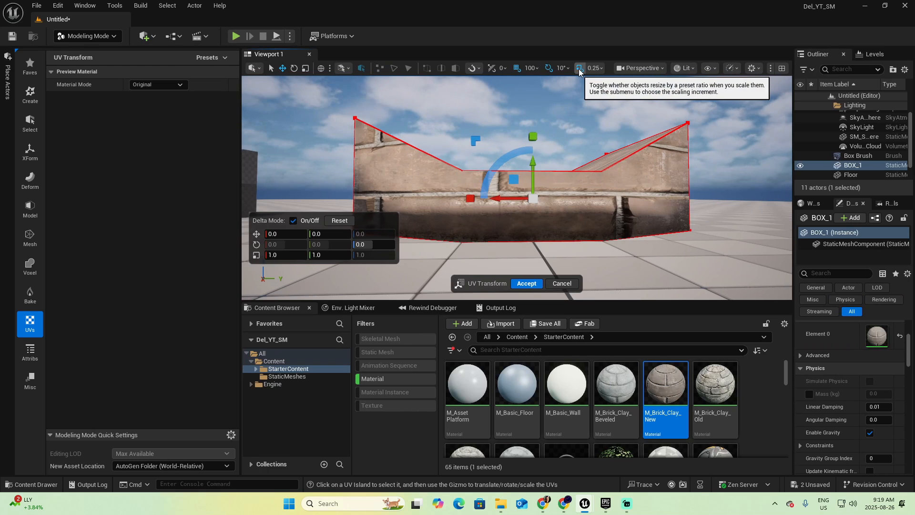
left_click_drag(241, 166, 186, 166)
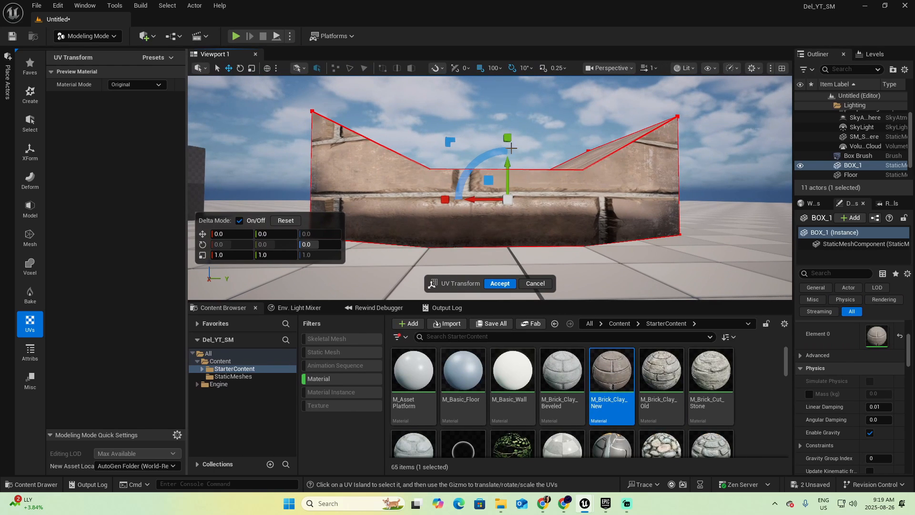
left_click_drag(507, 138, 506, 165)
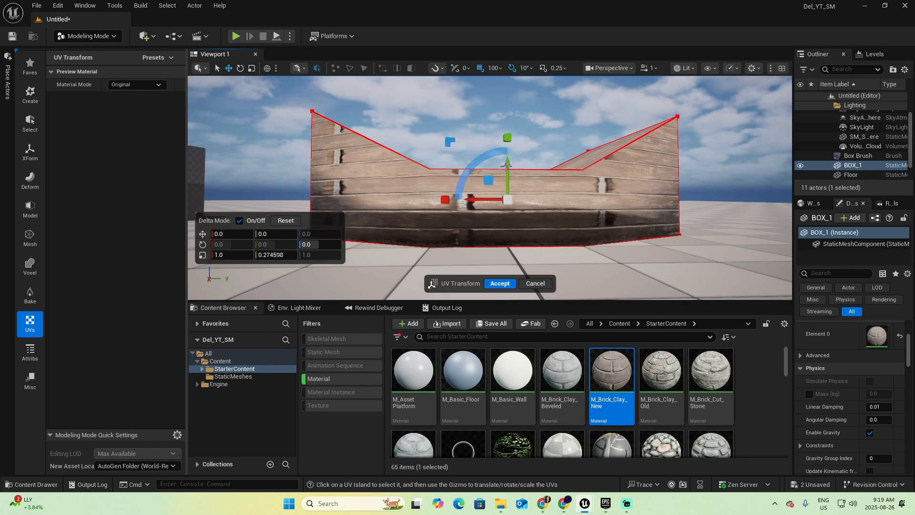
left_click_drag(444, 199, 482, 199)
left_click_drag(508, 137, 510, 151)
Select the UV island of BOX_1's adjacent dark side and rotate it 90 degrees so the brick rows run horizontally
mouse_move(522, 221)
right_mouse_down()
mouse_move(650, 215)
mouse_move(520, 221)
right_mouse_up()
key("a")
key("s")
left_click(478, 194)
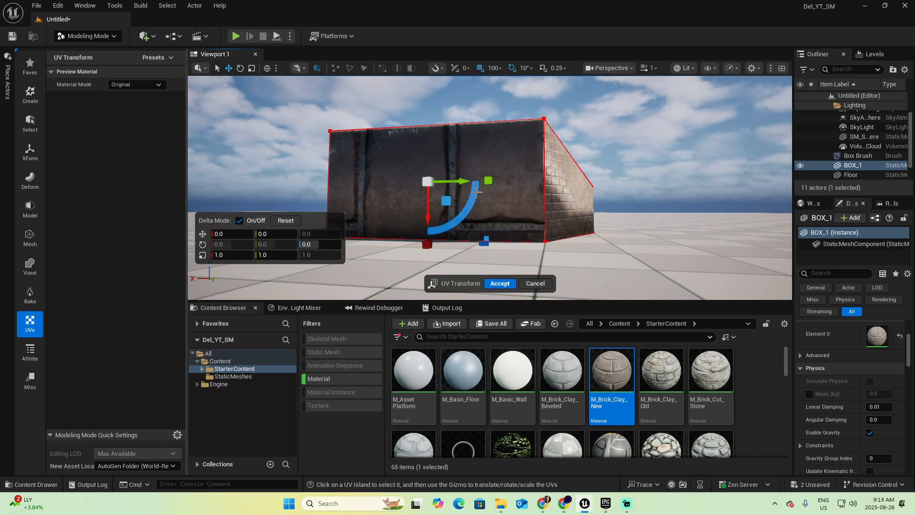
left_click_drag(474, 193, 410, 249)
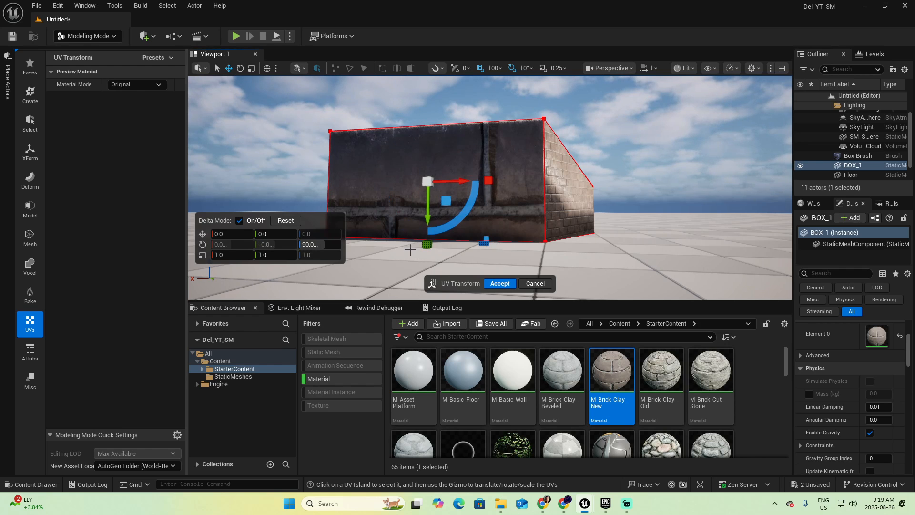
Scale the dark side's UVs by about 0.51 horizontally, shrink them vertically, then scale horizontally again by about 0.26
left_click_drag(456, 223, 486, 181)
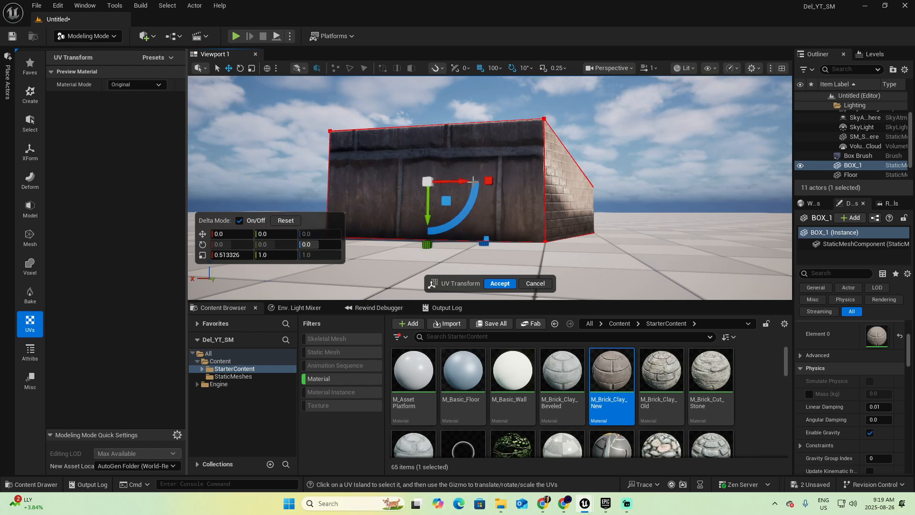
left_click_drag(428, 246, 427, 219)
left_click_drag(486, 181, 464, 183)
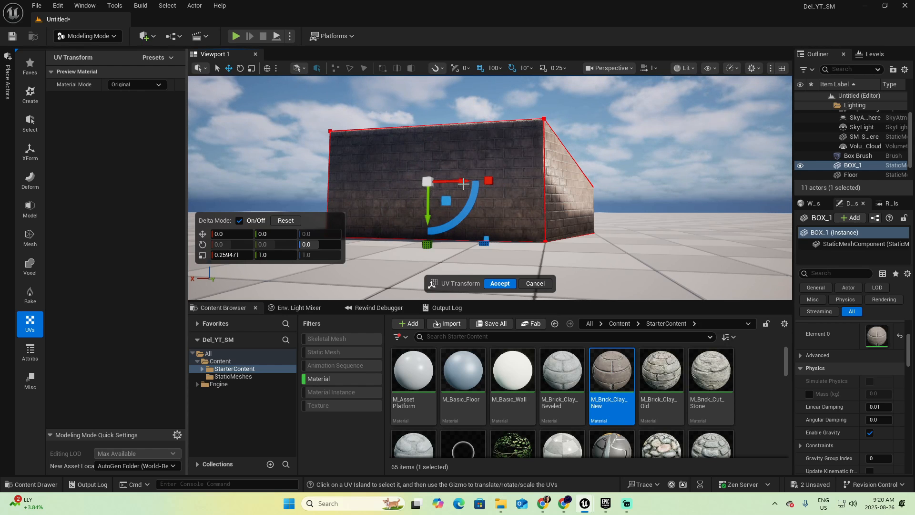
Fine-tune the dark side's UV scale, shift its UVs about -6.24 along the green axis to align the corner bricks, and accept
key("d")
right_click_drag(490, 190, 523, 189)
key("w")
key("a")
key("d")
key("a")
left_click_drag(441, 245, 442, 243)
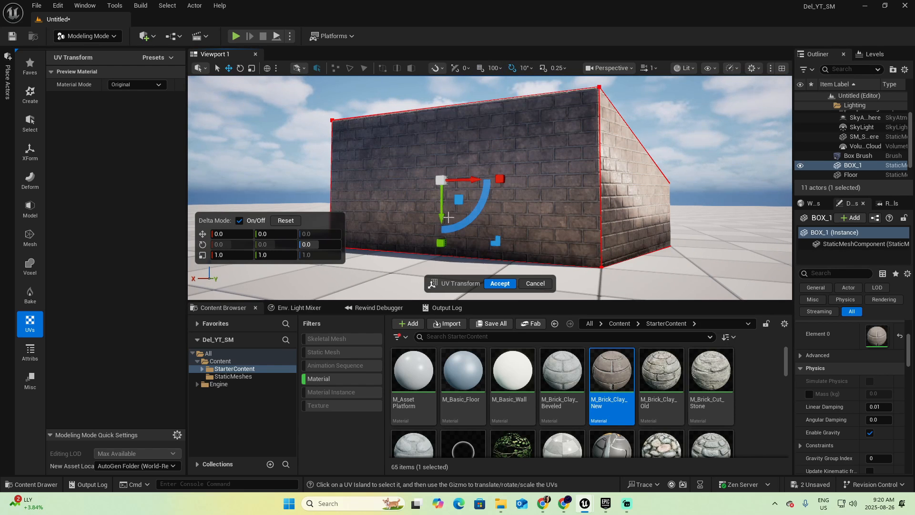
left_click_drag(442, 216, 442, 196)
mouse_move(442, 196)
right_mouse_down()
mouse_move(548, 191)
mouse_move(425, 202)
right_mouse_up()
mouse_move(387, 225)
left_mouse_down()
mouse_move(389, 215)
mouse_move(387, 227)
left_mouse_up()
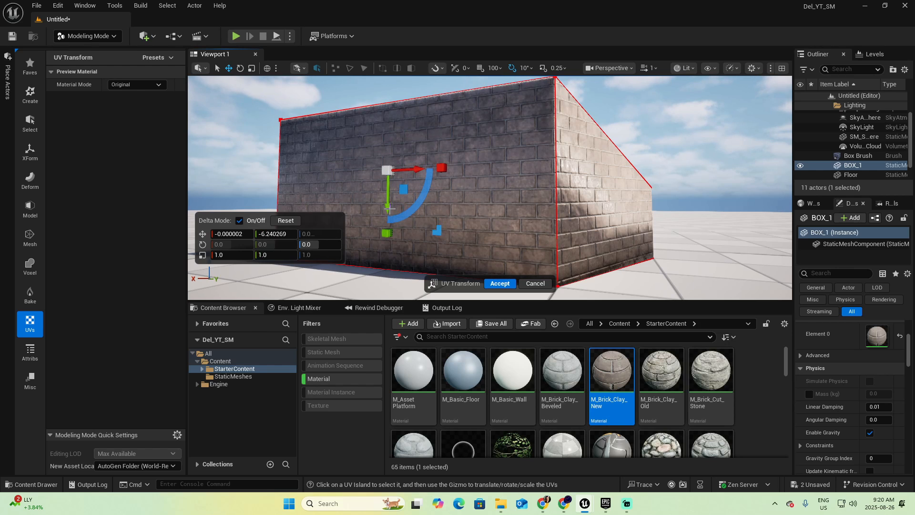
left_click(497, 285)
right_click_drag(497, 282, 305, 279)
Restart Transform UVs and scale and shift the remaining side islands of BOX_1 to match the neighbouring brick size and rows
left_click(86, 92)
mouse_move(513, 244)
left_mouse_down()
mouse_move(514, 216)
mouse_move(513, 242)
left_mouse_up()
left_click_drag(452, 181, 457, 181)
right_click_drag(477, 210, 496, 210)
mouse_move(525, 193)
left_mouse_down()
mouse_move(528, 228)
mouse_move(525, 198)
left_mouse_up()
right_click_drag(525, 205, 429, 205)
left_click_drag(382, 209, 383, 217)
right_click_drag(396, 209, 441, 205)
left_click_drag(439, 155, 390, 194)
right_click_drag(405, 205, 567, 205)
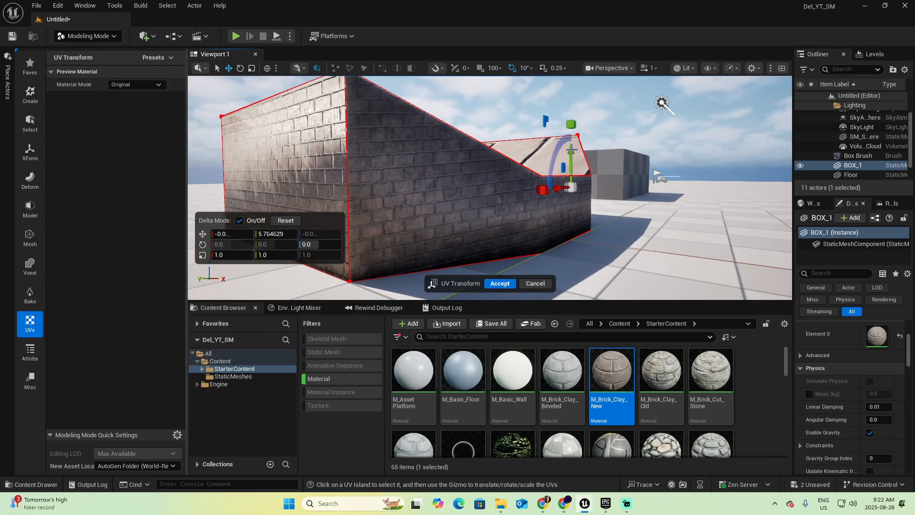
Adjust the remaining large-scale UVs, including BOX_1's top surface, to match the small bricks and accept the transform
left_click_drag(571, 123, 572, 124)
right_click_drag(567, 143, 481, 186)
left_click_drag(440, 246, 439, 267)
right_click_drag(439, 267, 462, 190)
left_click_drag(461, 163, 459, 179)
right_click_drag(460, 178, 458, 167)
left_click(500, 283)
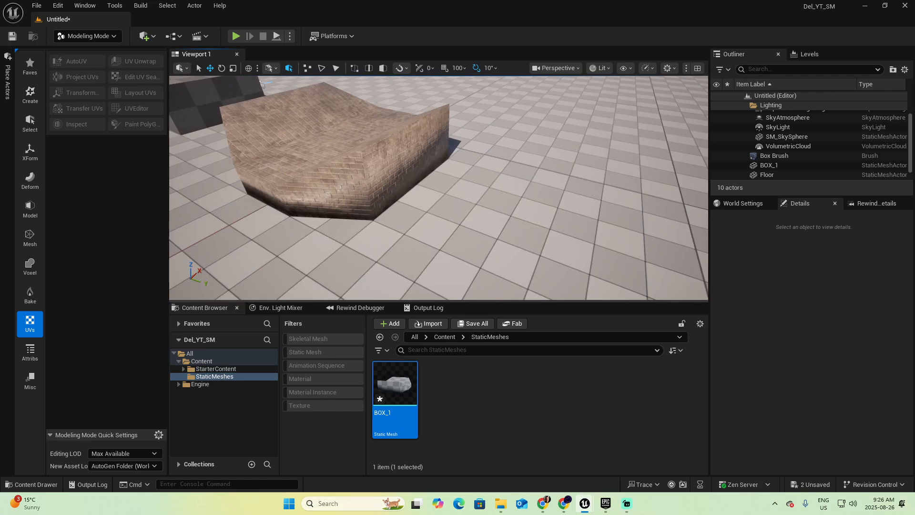
Place a second copy of the BOX_1 static mesh beside the original and drop it onto the floor
right_click_drag(439, 187, 496, 167)
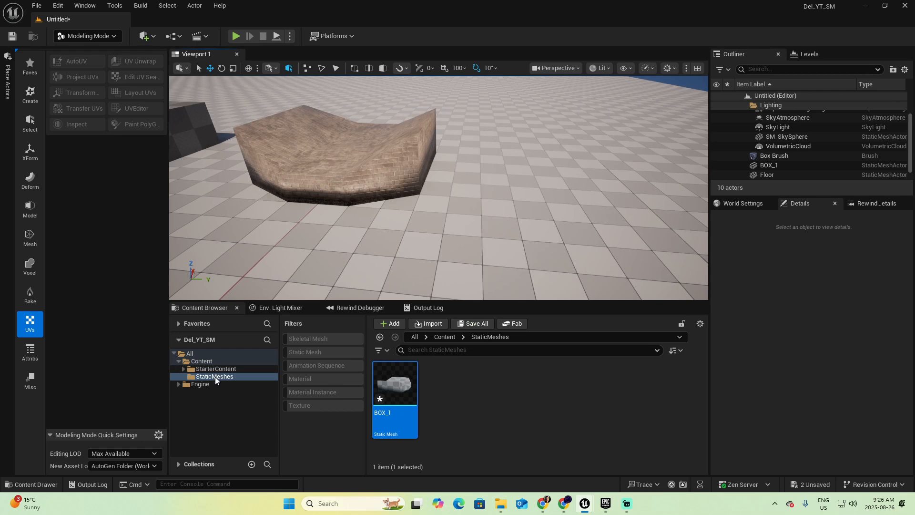
left_click_drag(394, 384, 525, 208)
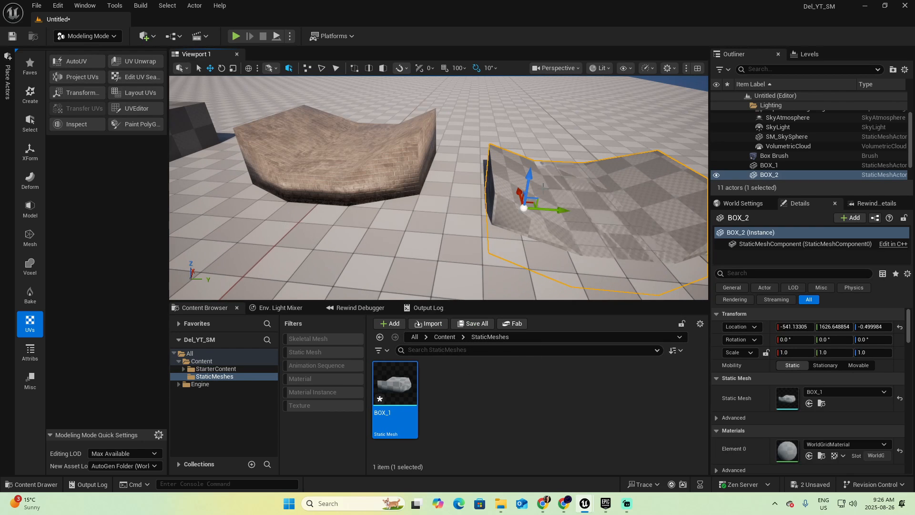
key("End")
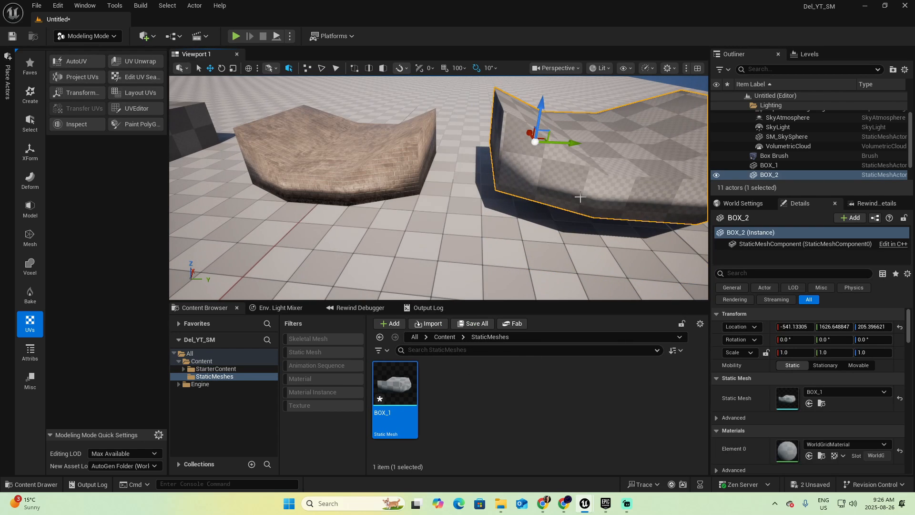
key("End")
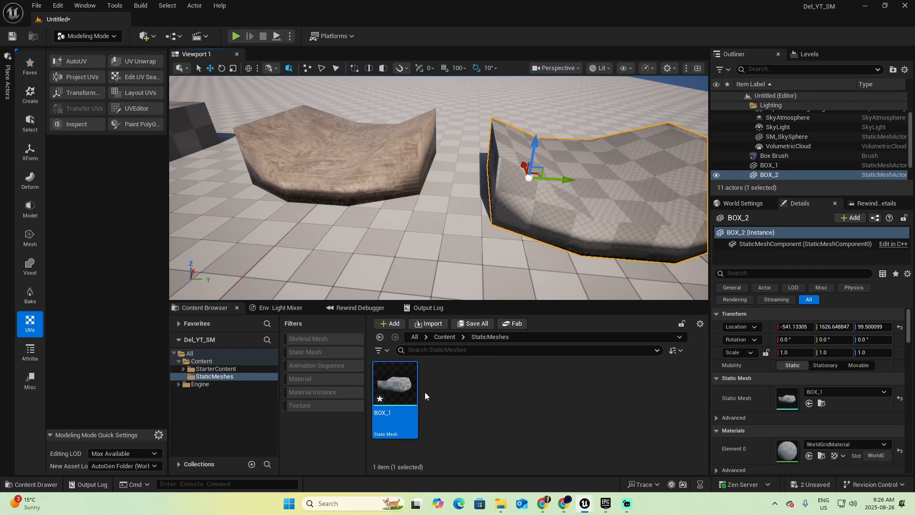
Try M_Brick_Clay_New on the placed copy, undo the material change, and delete the copy from the level
left_click(361, 192)
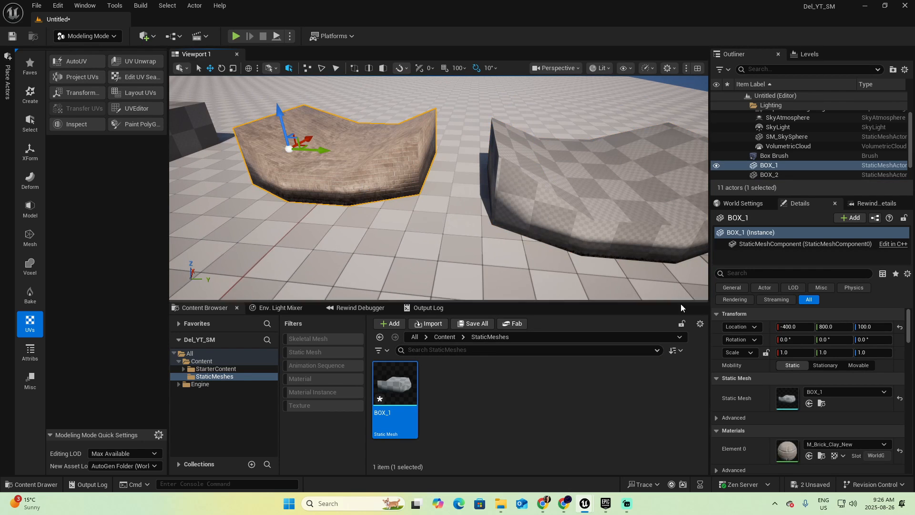
left_click(822, 456)
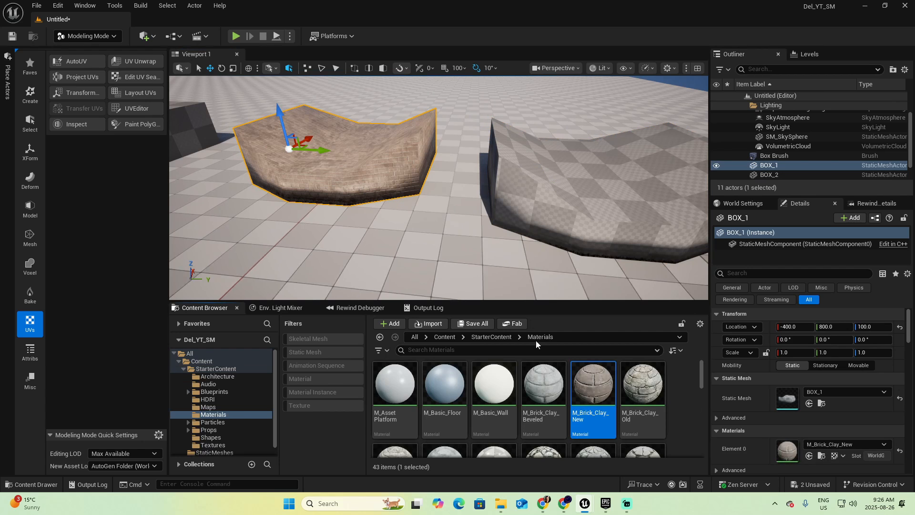
left_click_drag(606, 374, 621, 235)
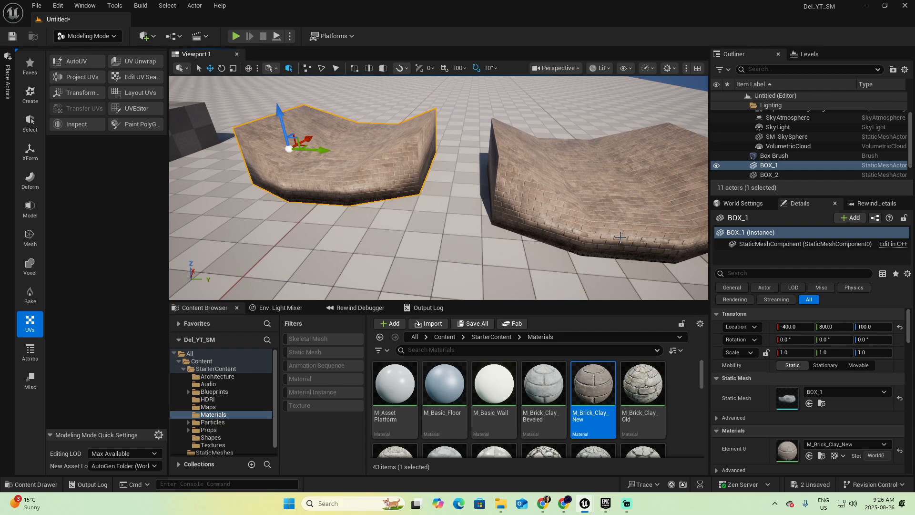
key("ctrl+z")
left_click(613, 239)
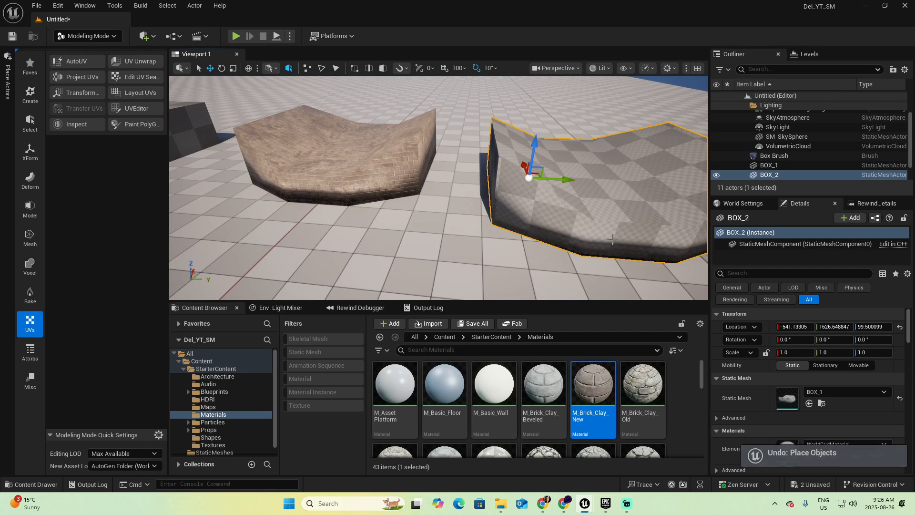
key("Delete")
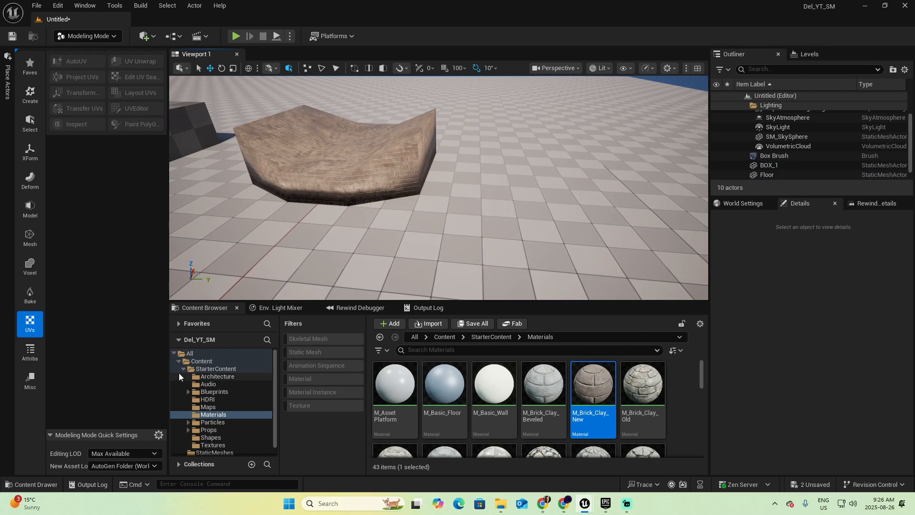
Open the BOX_1 asset from the StaticMeshes folder in its mesh editor and move the editor window clear of the Content Browser
double_click(205, 369)
left_click(216, 376)
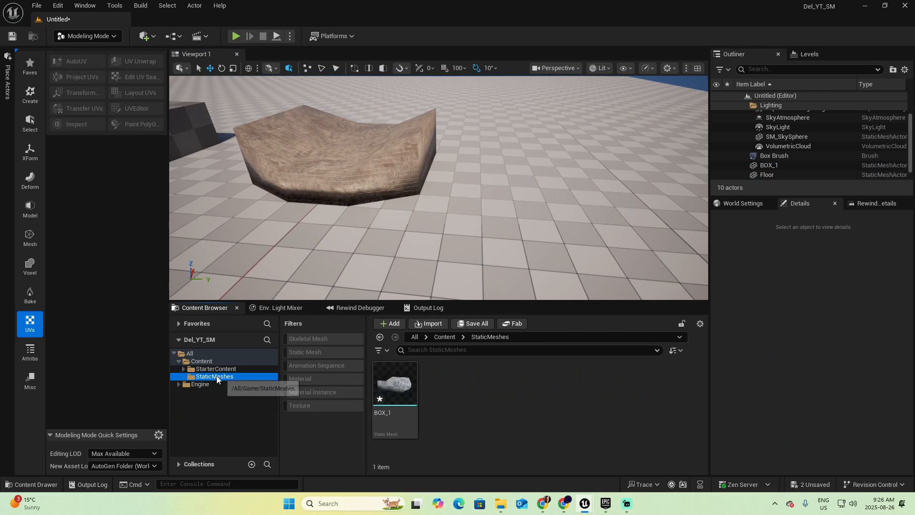
double_click(396, 386)
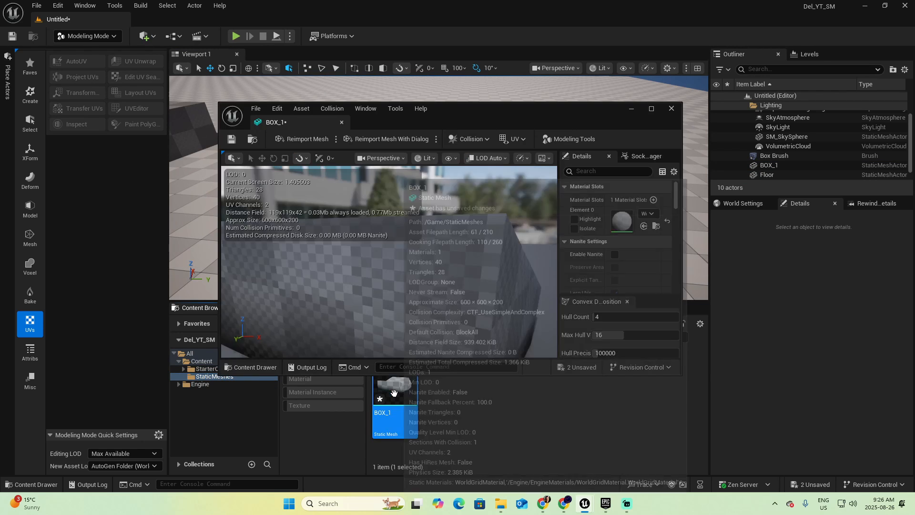
left_click_drag(465, 106, 666, 35)
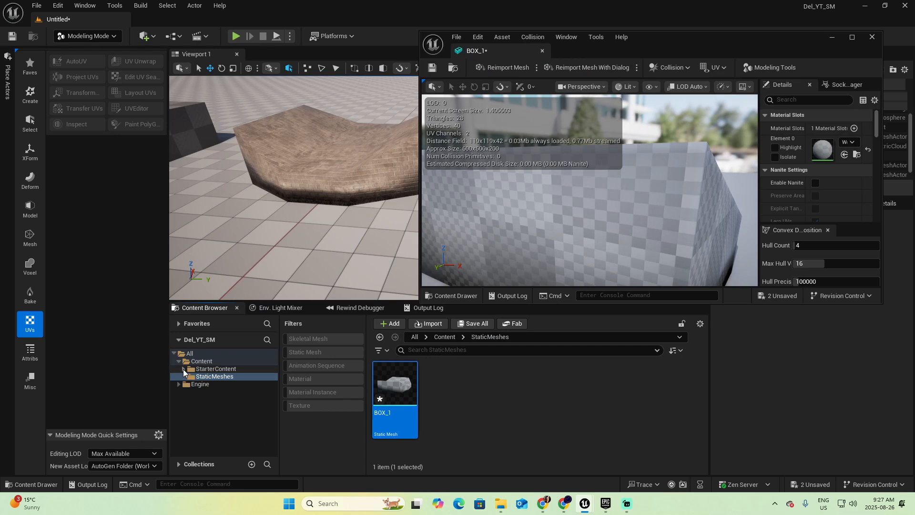
Assign M_Brick_Clay_New to material slot Element 0 of the BOX_1 asset, then save it and close its editor
left_click(307, 197)
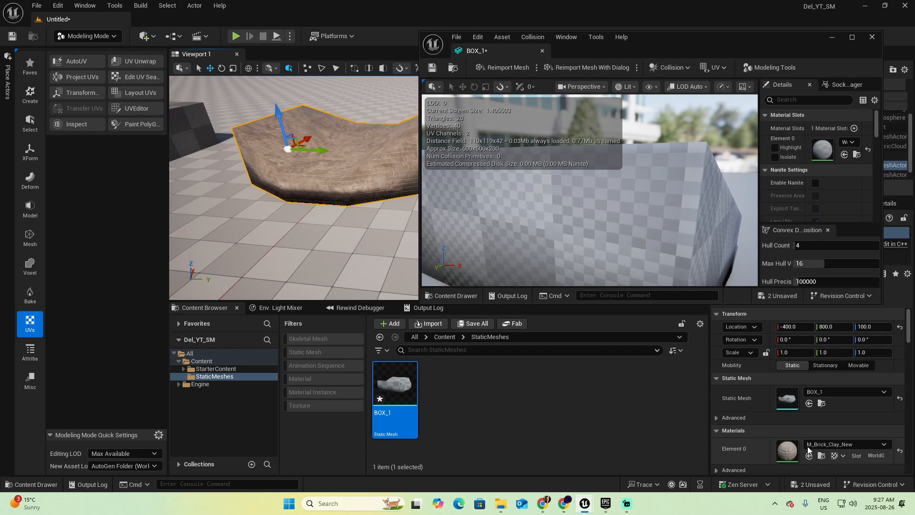
left_click(821, 456)
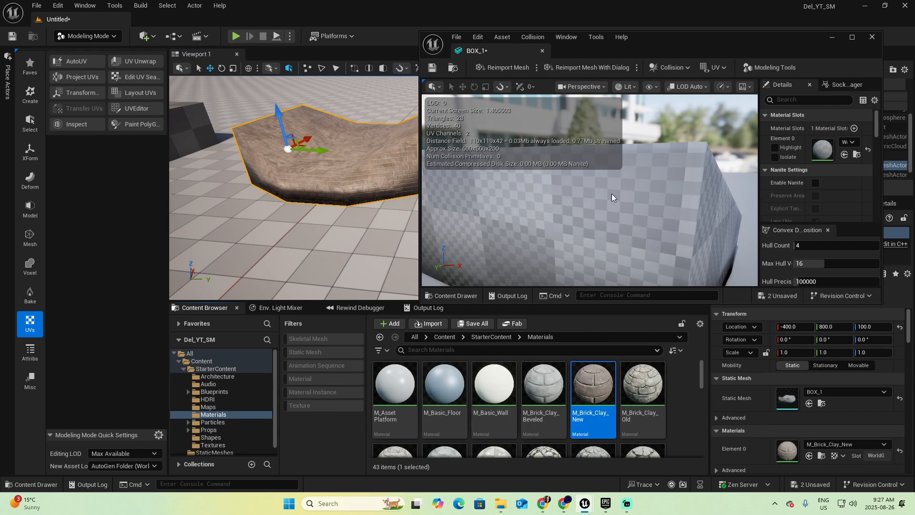
left_click_drag(759, 182, 661, 181)
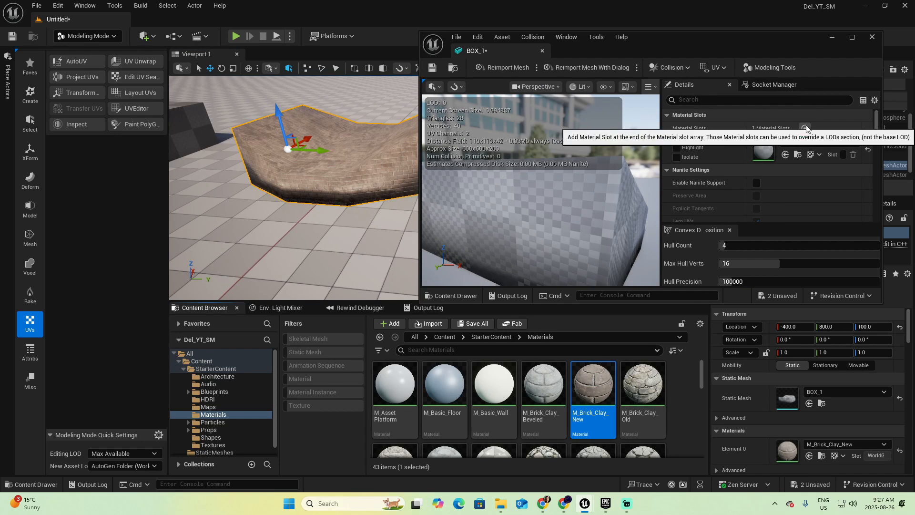
left_click(785, 154)
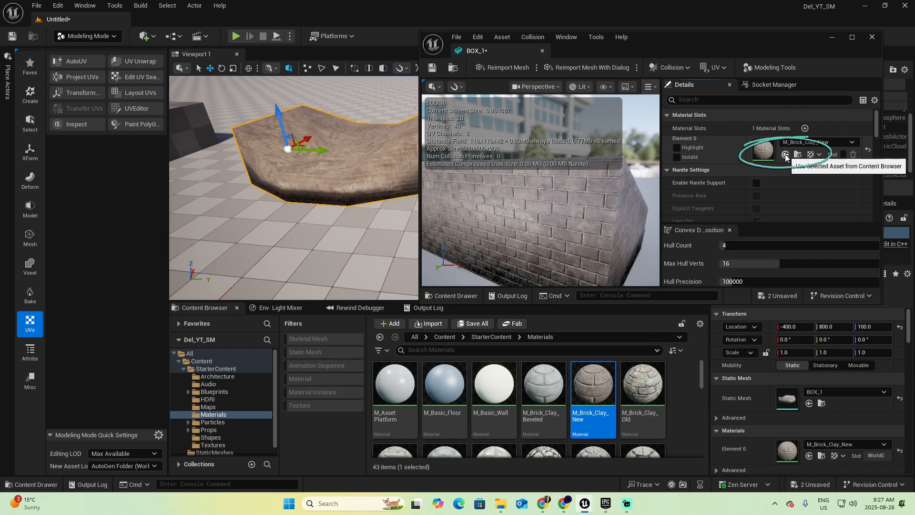
left_click(432, 67)
left_click(872, 36)
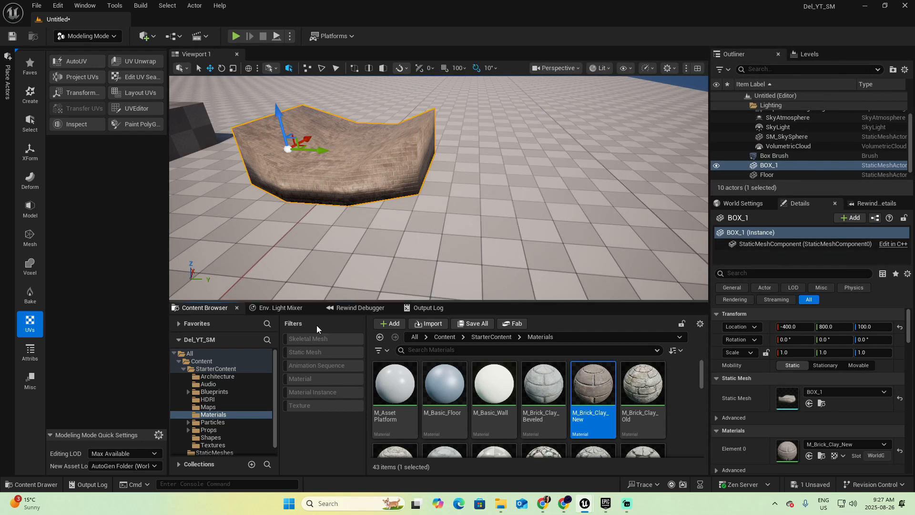
Place a new copy of the BOX_1 asset from the StaticMeshes folder on the floor beside the original
left_click(183, 368)
left_click(204, 377)
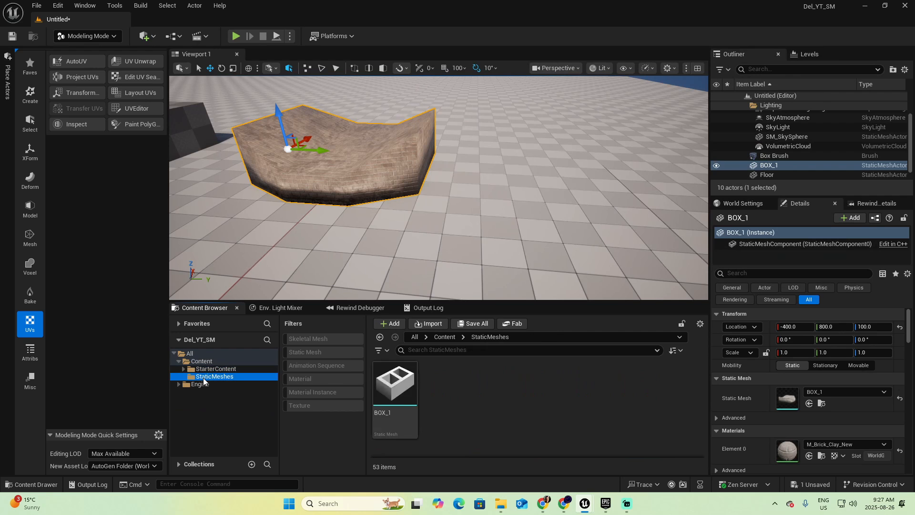
mouse_move(395, 391)
left_click_drag(395, 391, 516, 126)
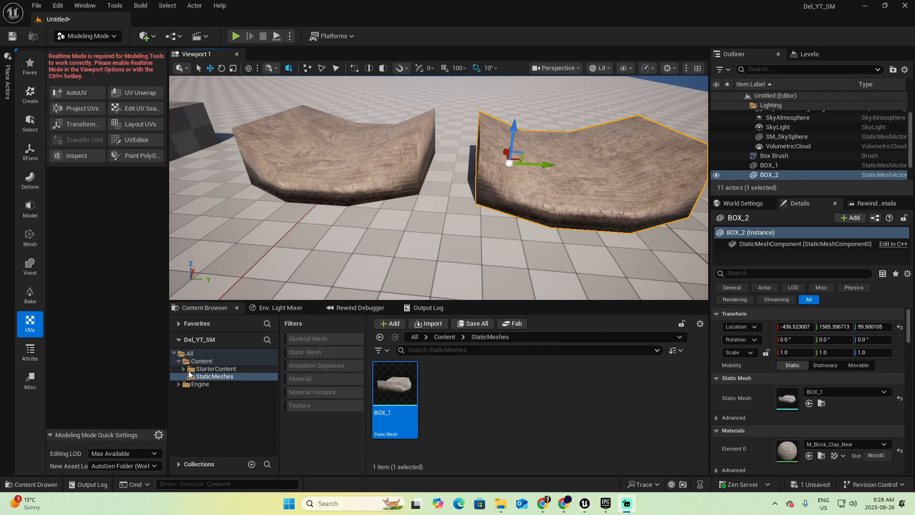
Apply the StarterContent material M_Brick_Clay_Beveled to the selected copy of BOX_1
left_click(205, 369)
left_click(308, 382)
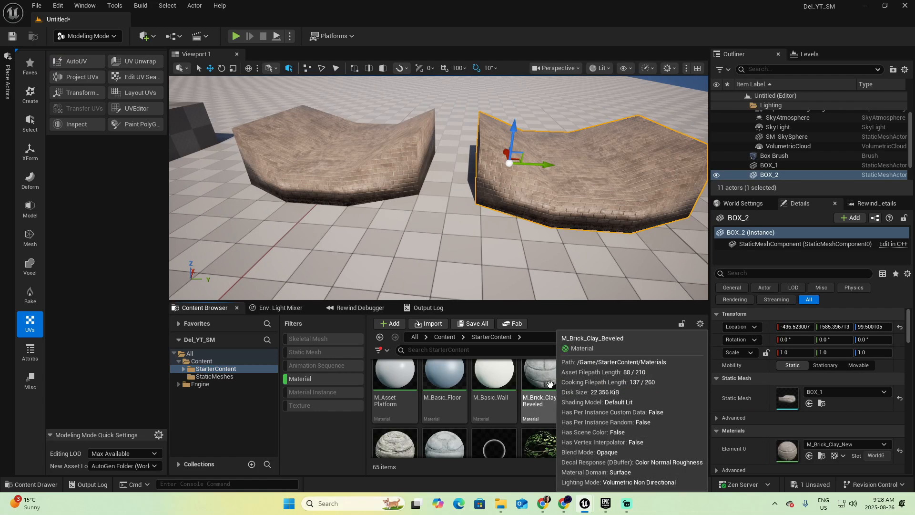
left_click_drag(564, 383, 595, 215)
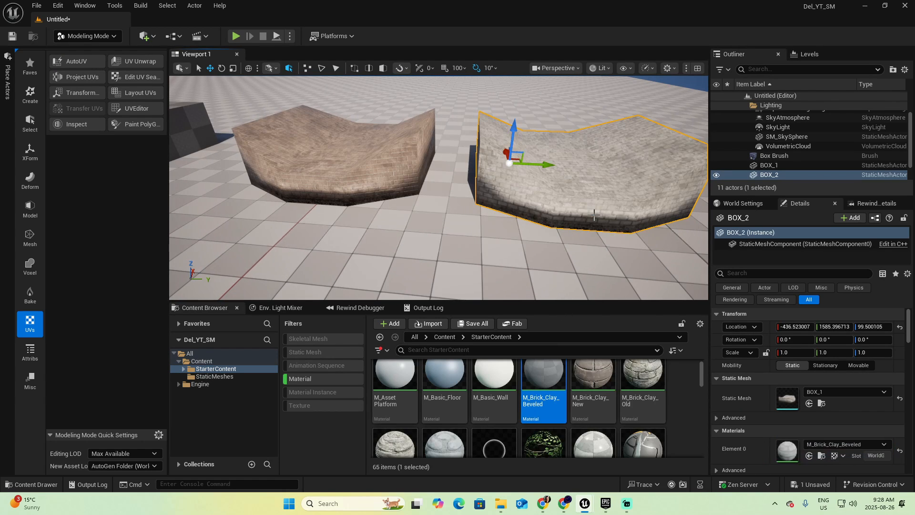
Examine the brick surfaces of the original and the re-textured copy from close up and from a distance
right_click_drag(598, 215, 694, 179)
key("w")
key("d")
key("a")
key("d")
key("a")
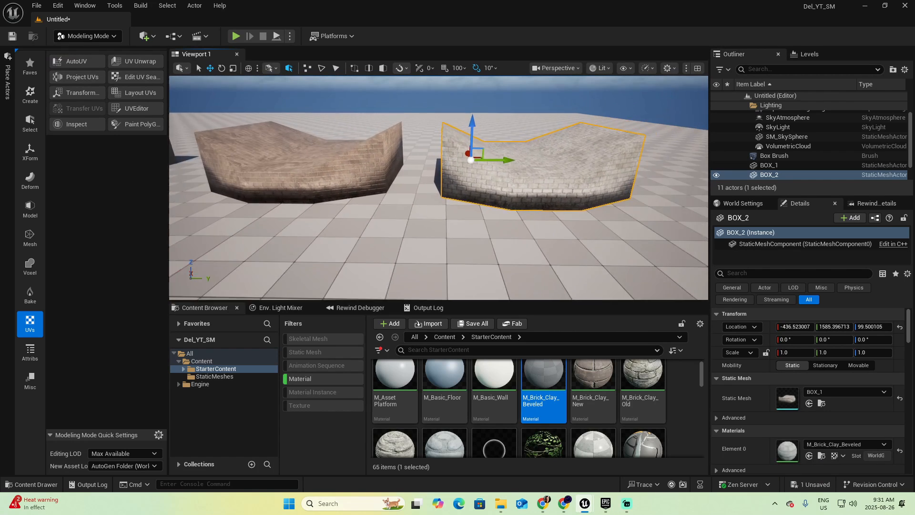
right_click_drag(597, 207, 567, 205)
mouse_move(439, 228)
right_mouse_down()
mouse_move(461, 229)
mouse_move(448, 227)
right_mouse_up()
key("a")
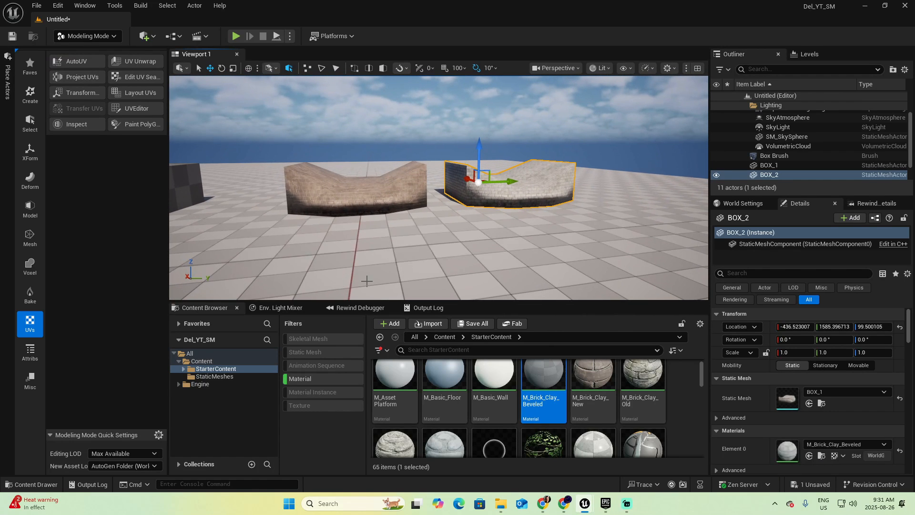
Place another copy of BOX_1 from the StaticMeshes folder in front of the others and raise it to about Z 150.67
left_click(234, 376)
left_click(307, 379)
left_click_drag(394, 380, 527, 271)
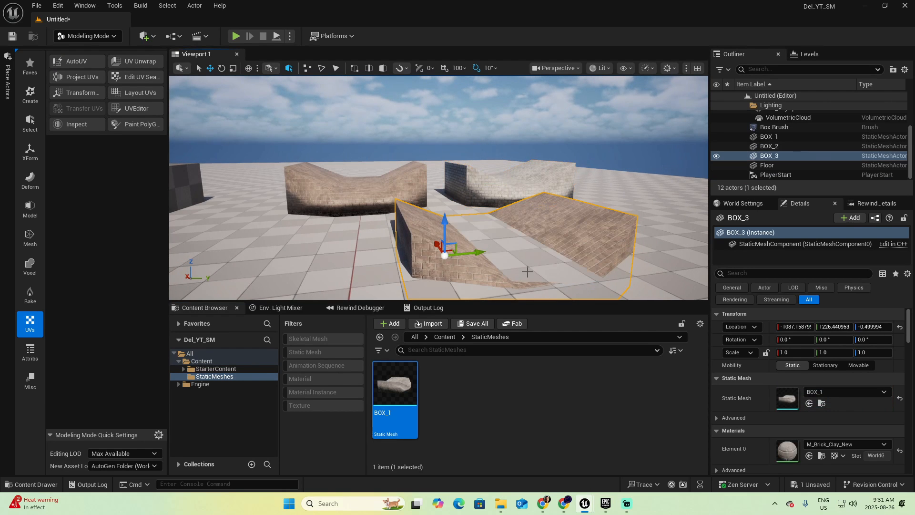
mouse_move(527, 272)
right_mouse_down()
mouse_move(532, 294)
mouse_move(531, 279)
right_mouse_up()
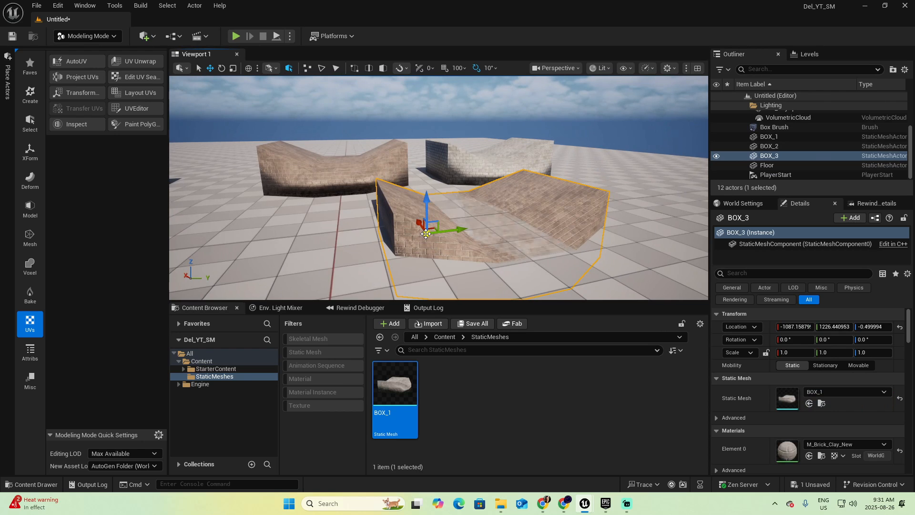
left_click_drag(430, 201, 447, 173)
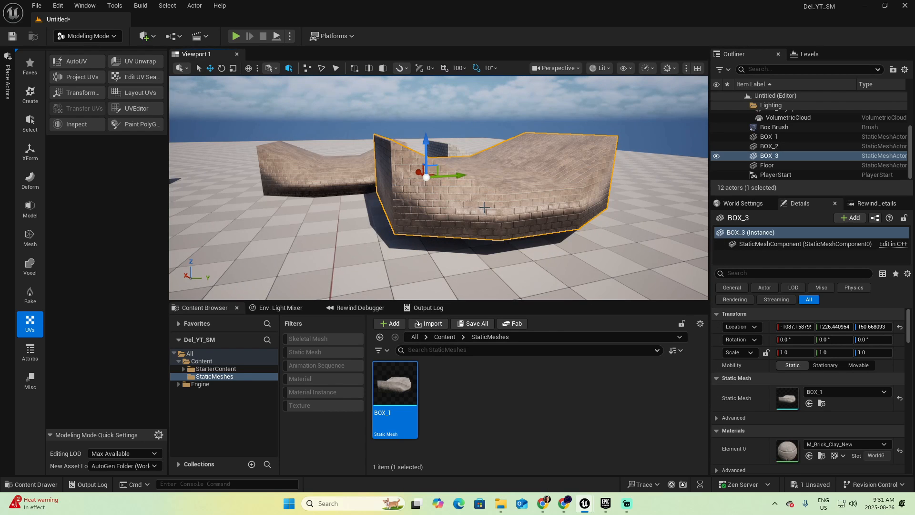
Use Edit Pivot on the raised copy to set the mesh's pivot to Center and then Bottom, and accept the change
left_click(29, 151)
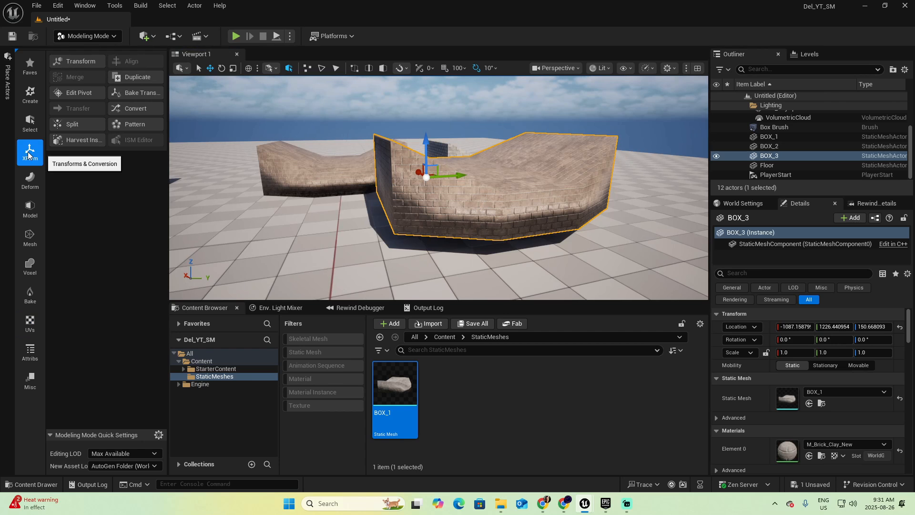
left_click(72, 94)
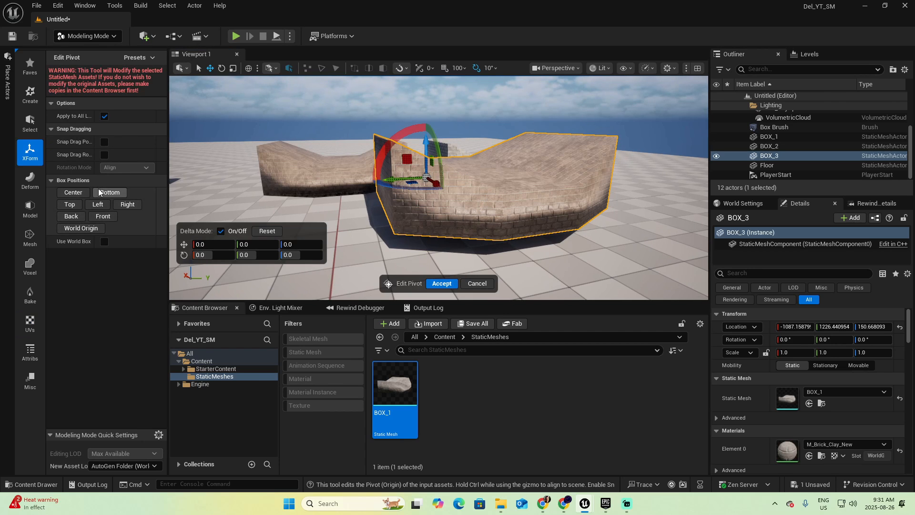
left_click(74, 193)
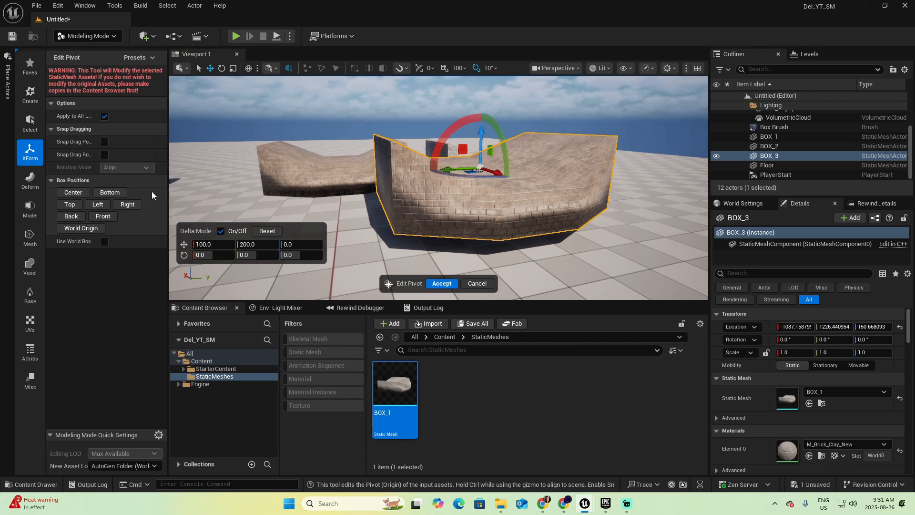
left_click(110, 192)
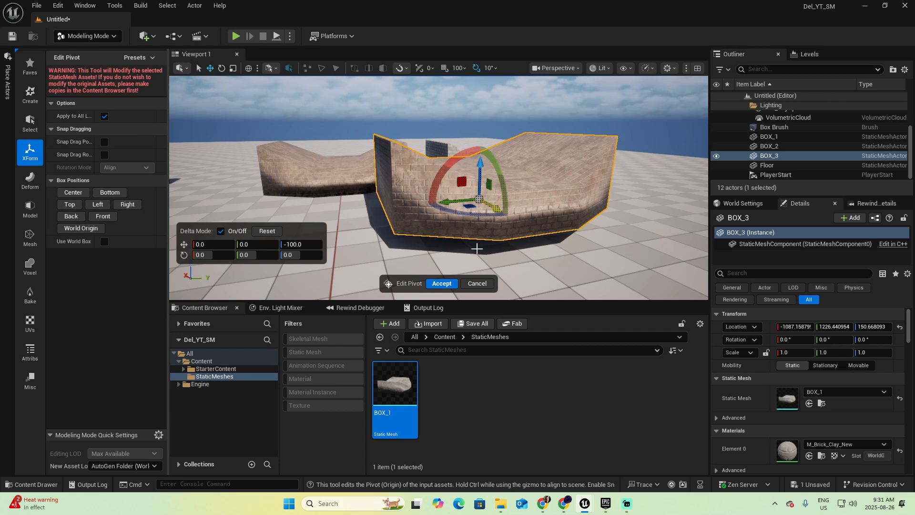
left_click(443, 284)
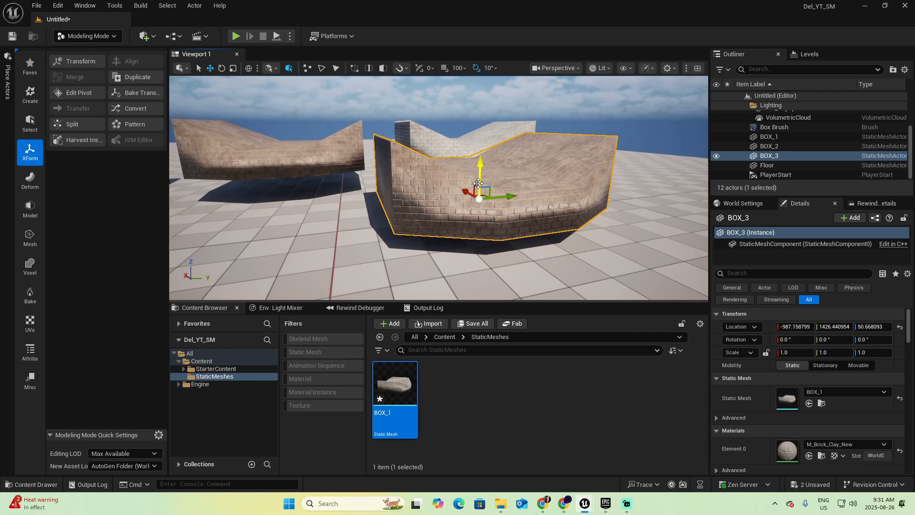
Snap the front copy, the original and the beveled-brick copy down onto the floor
left_click(269, 164)
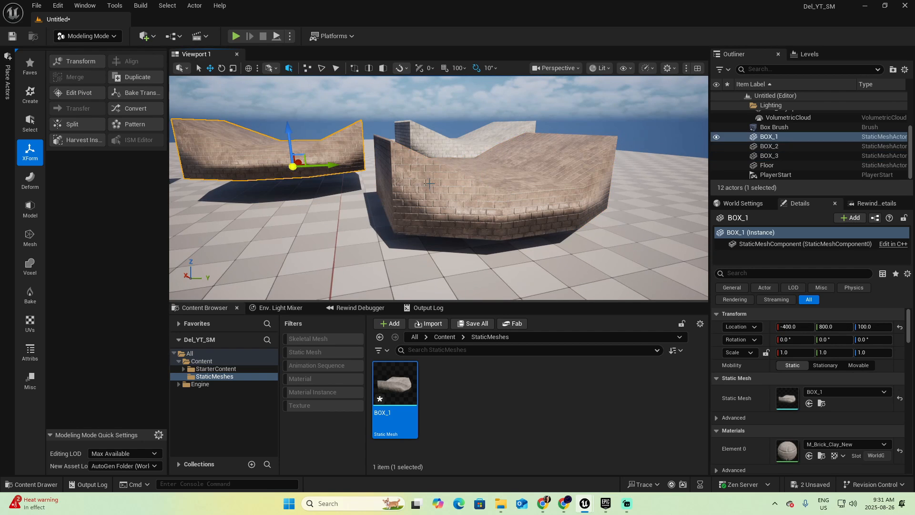
left_click(499, 205)
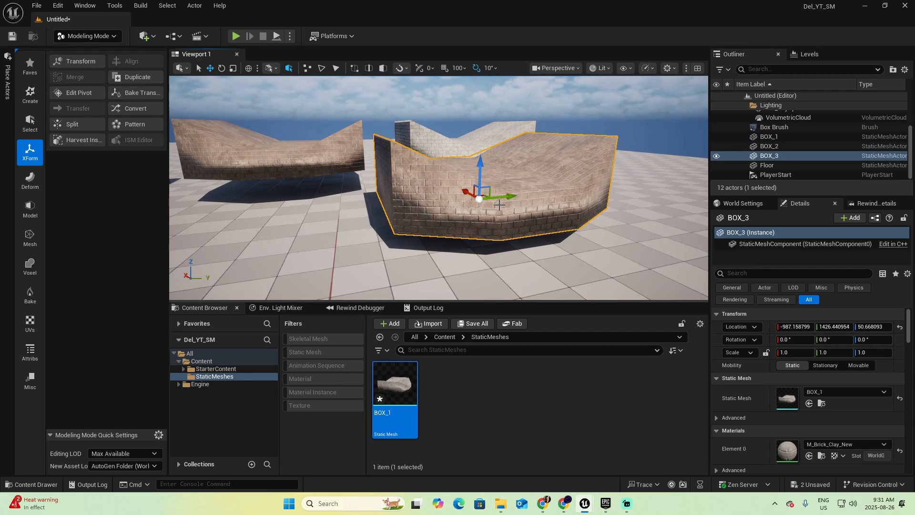
key("End")
left_click(316, 165)
key("End")
left_click(458, 152)
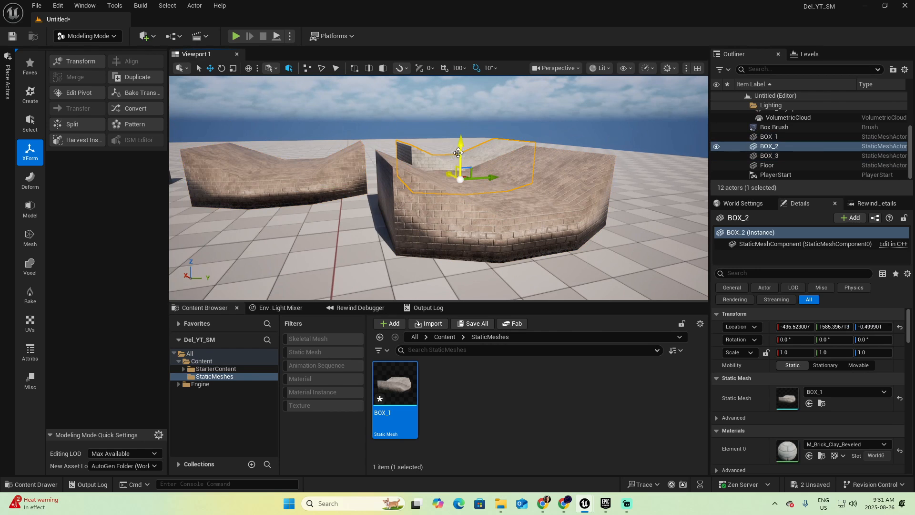
Delete the front copy and place a fresh BOX_1 from the StaticMeshes folder on the floor in front of the others
scroll(439, 191, "down", 5)
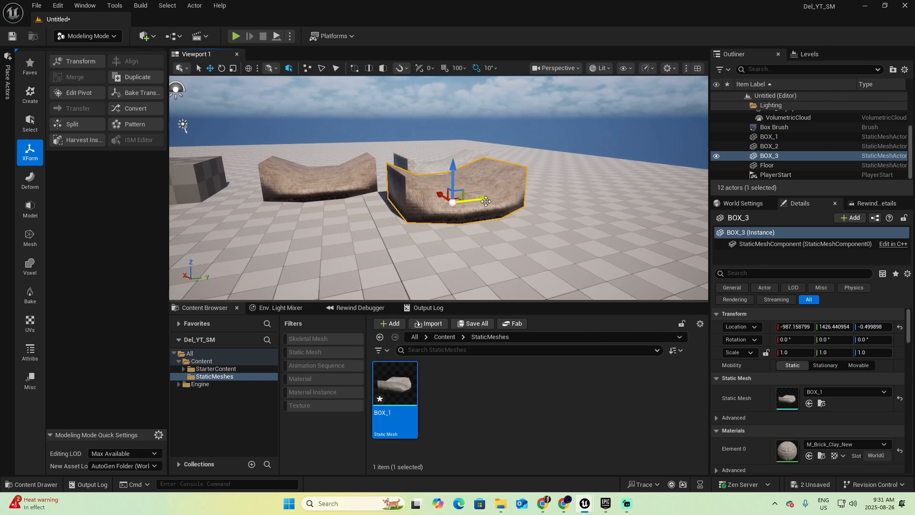
key("Delete")
left_click_drag(395, 383, 484, 205)
key("w")
right_click_drag(485, 206, 510, 197)
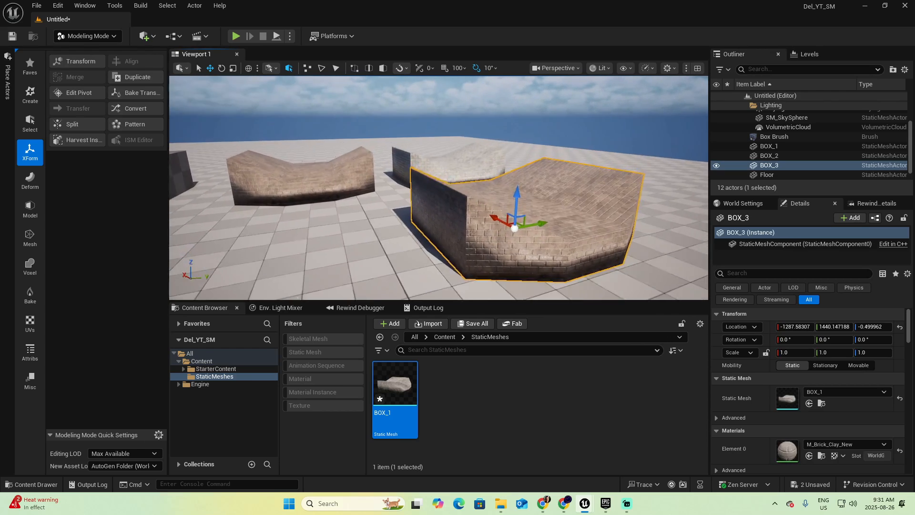